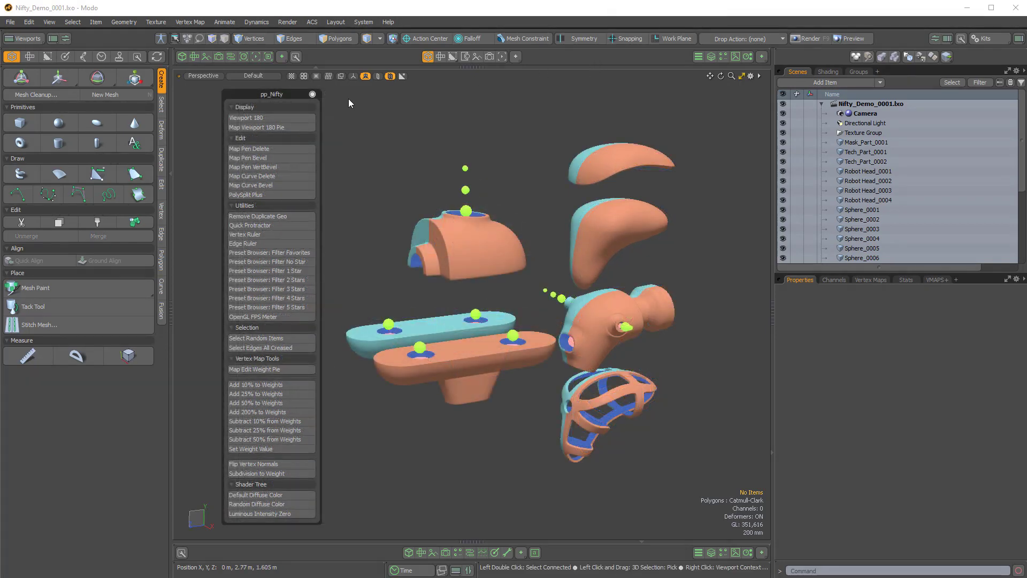
# - Flip the perspective view to the opposite side and back using Viewport 180
pyautogui.click(264, 117)
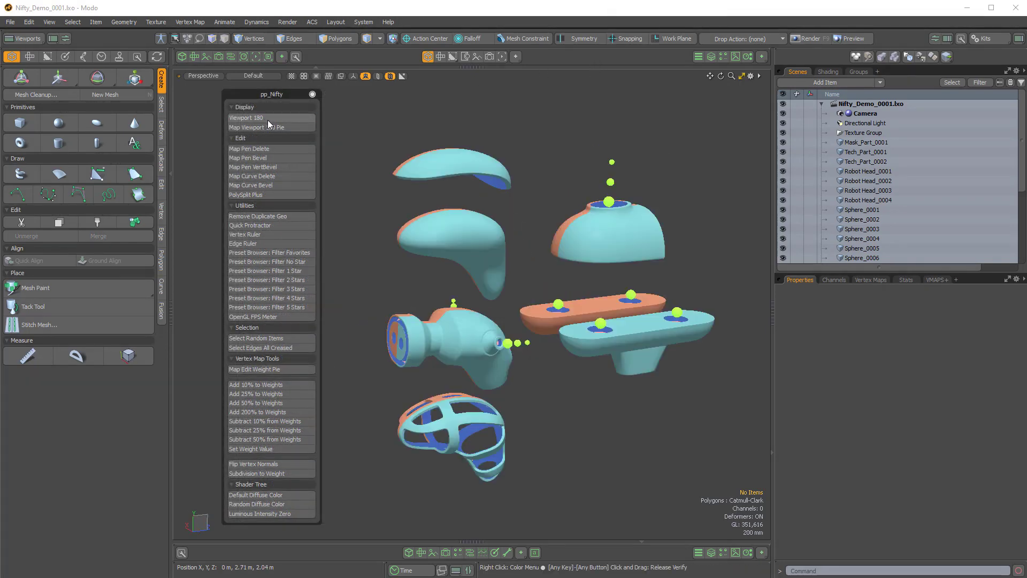
pyautogui.click(301, 120)
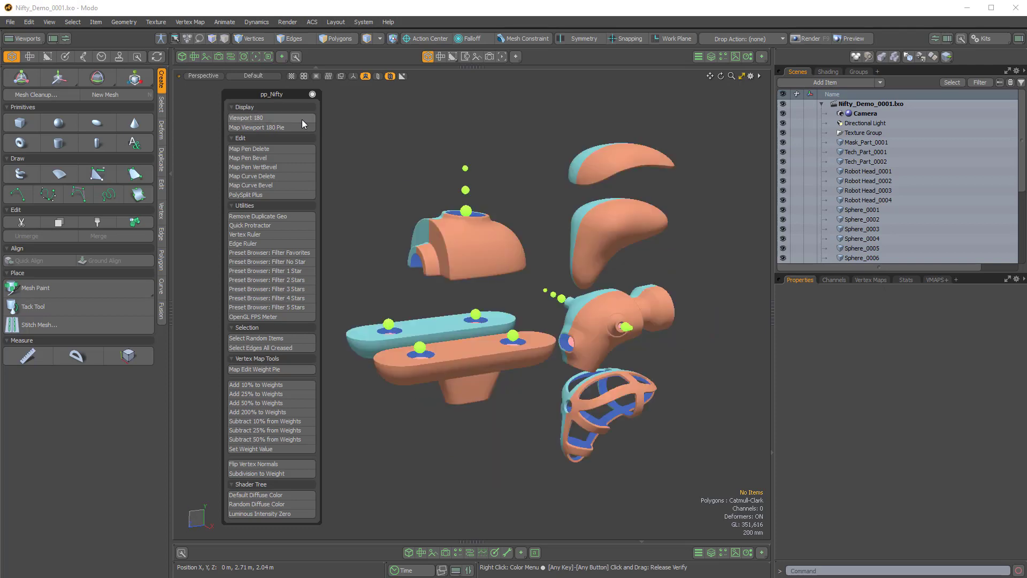
pyautogui.click(283, 118)
pyautogui.click(284, 118)
# - Assign Ctrl-Shift-N to the Viewport 180 pie menu, overwriting the existing assignment
pyautogui.keyDown('ctrl'); pyautogui.keyDown('alt'); pyautogui.click(275, 128); pyautogui.keyUp('alt'); pyautogui.keyUp('ctrl')
pyautogui.hotkey('ctrl', 'shift', 'n')
pyautogui.click(631, 222)
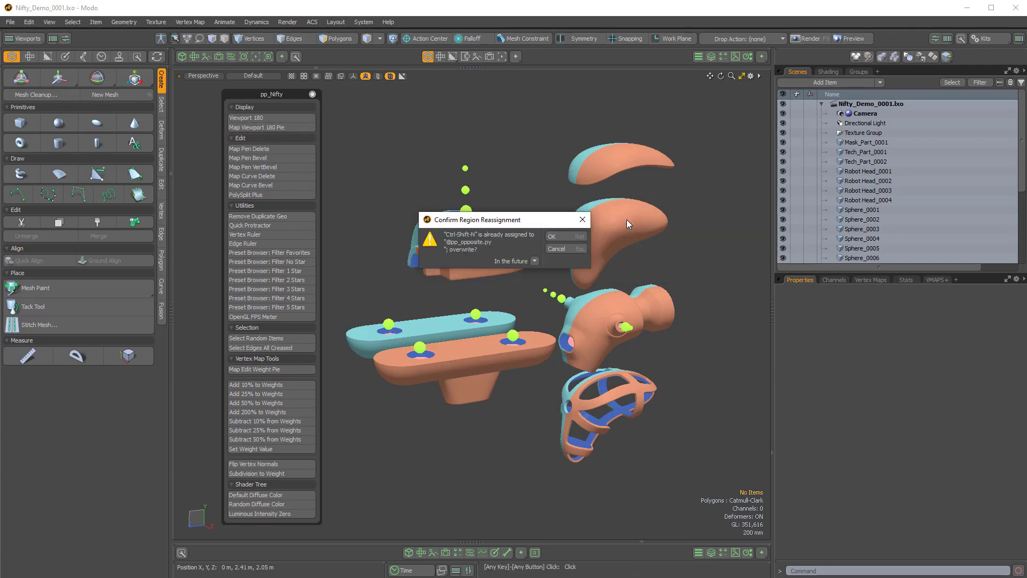
pyautogui.click(561, 236)
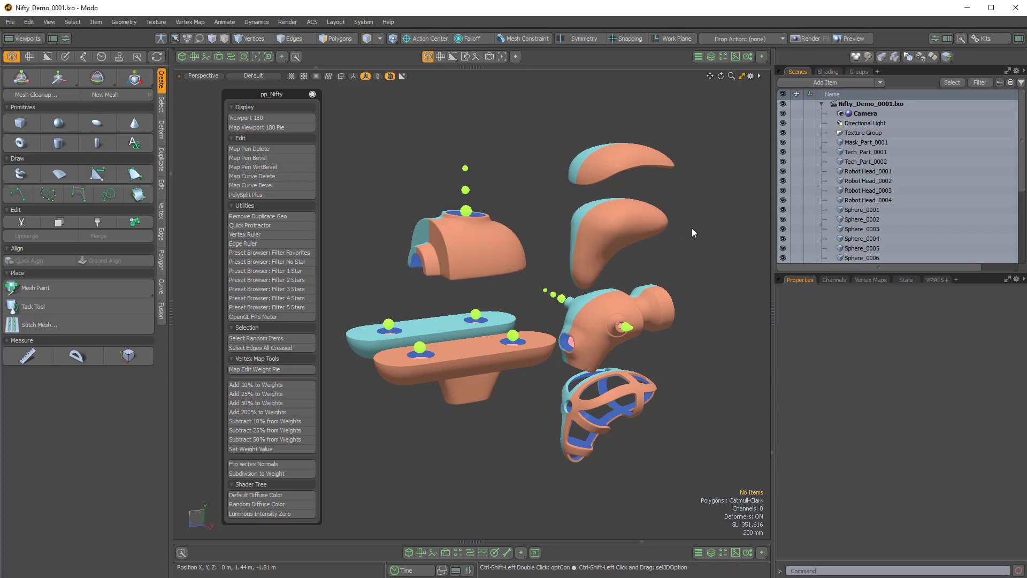
# - Rotate the view around the robot parts in negative Y steps of 15 degrees using the Viewport 180 pie menu
pyautogui.hotkey('ctrl', 'shift', 'n')
pyautogui.hotkey('ctrl', 'shift', 'n')
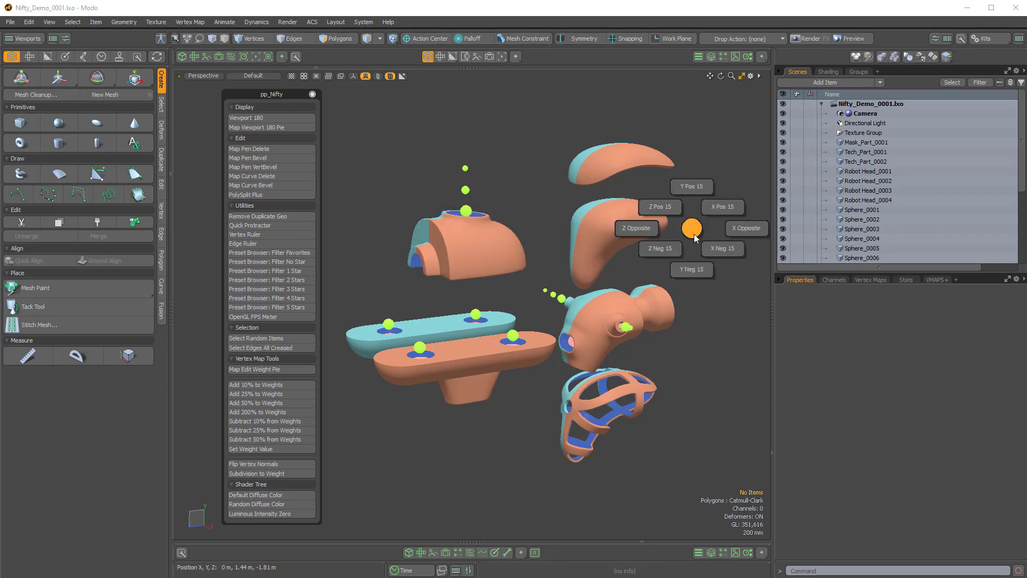
pyautogui.click(698, 274)
pyautogui.hotkey('ctrl', 'shift', 'space')
pyautogui.click(696, 303)
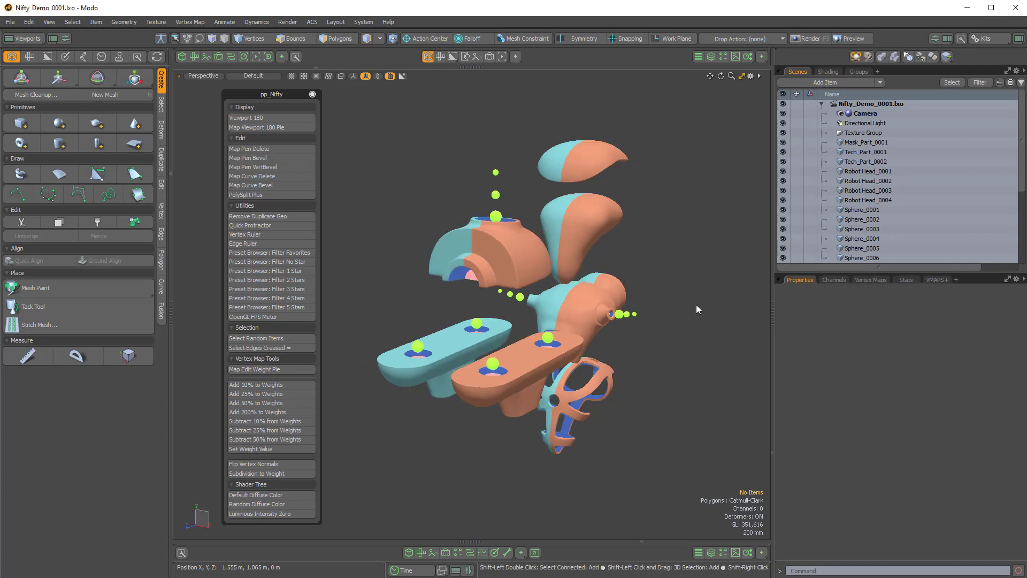
pyautogui.hotkey('ctrl', 'shift', 'space')
pyautogui.click(694, 342)
pyautogui.hotkey('ctrl', 'shift', 'space')
pyautogui.click(689, 377)
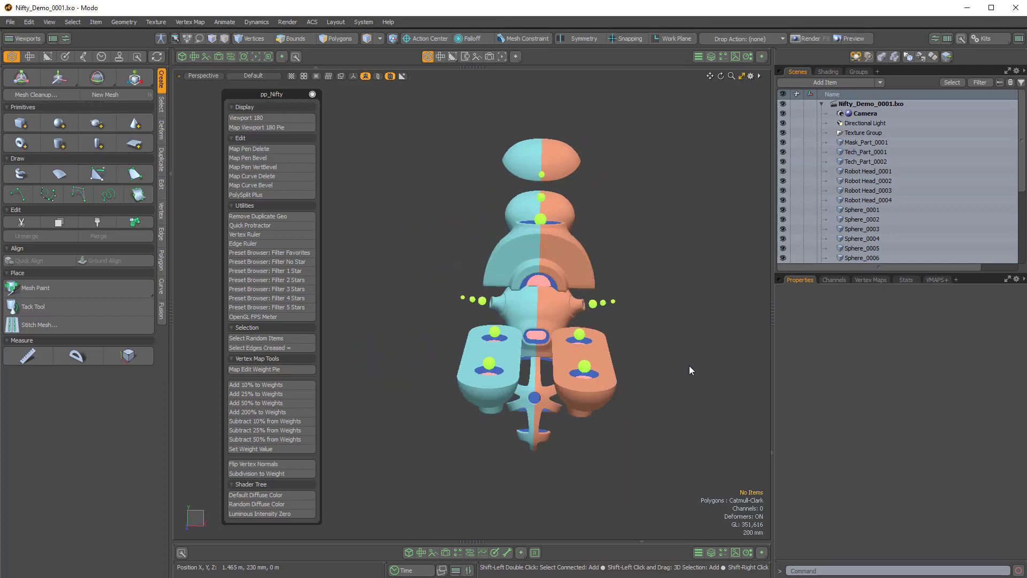
pyautogui.click(685, 301)
pyautogui.click(691, 223)
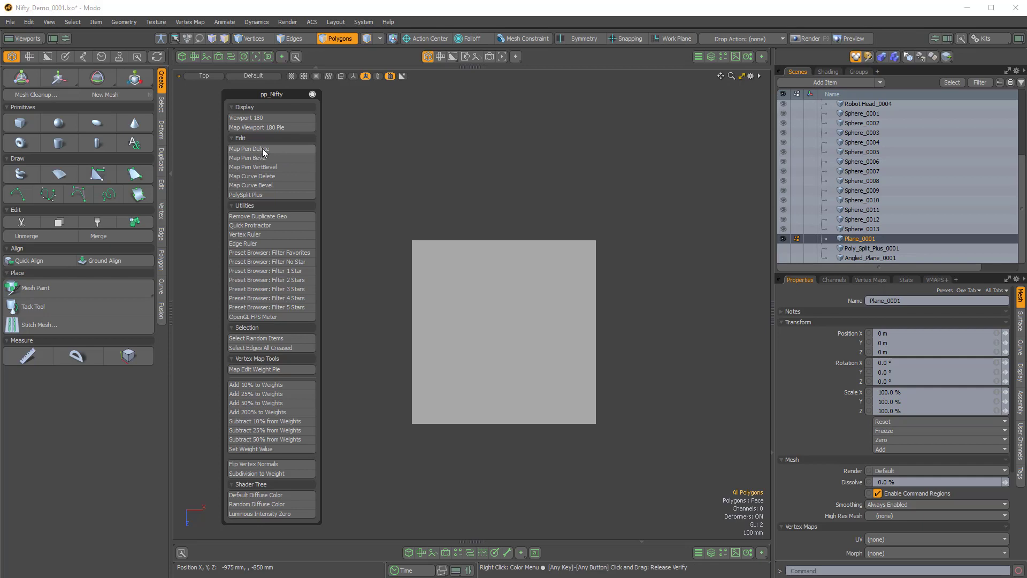
# - Assign Ctrl-Shift-N to the Pen Delete script, overwriting the existing assignment
pyautogui.click(262, 149)
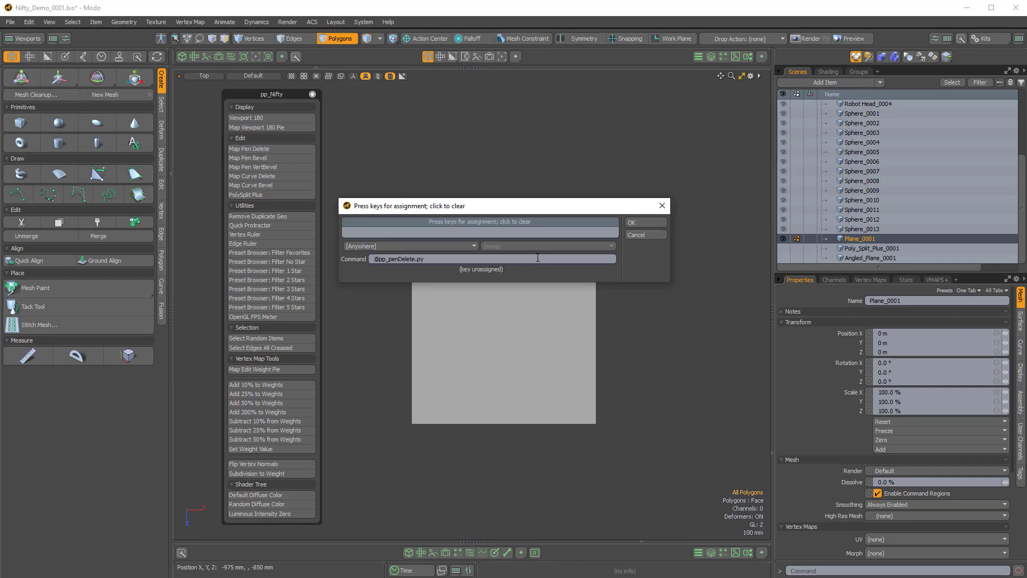
pyautogui.click(631, 222)
pyautogui.click(591, 241)
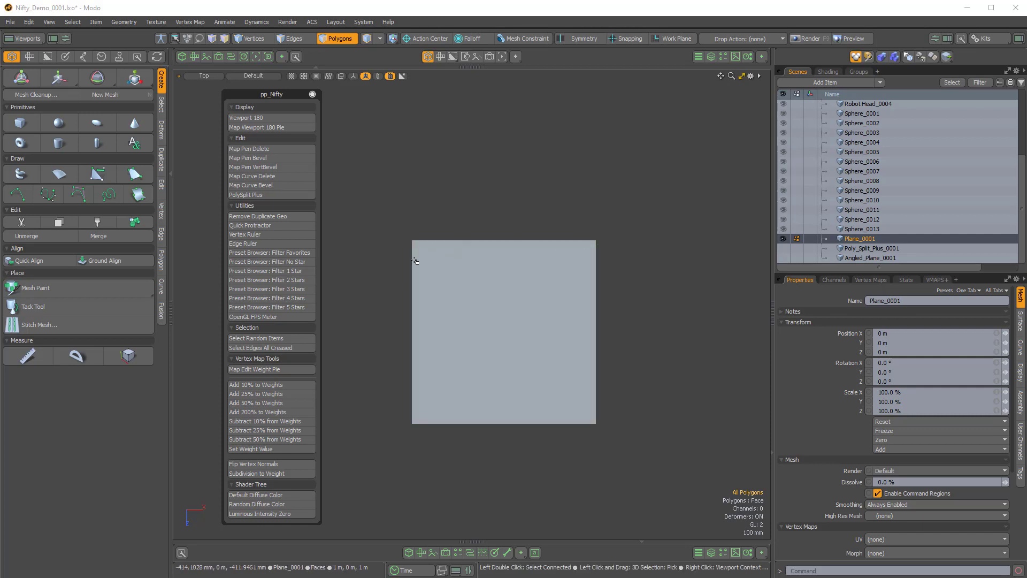
# - Cut a closed twelve-point angular band out of the plane's upper half with Pen Delete
pyautogui.hotkey('shift', 'c')
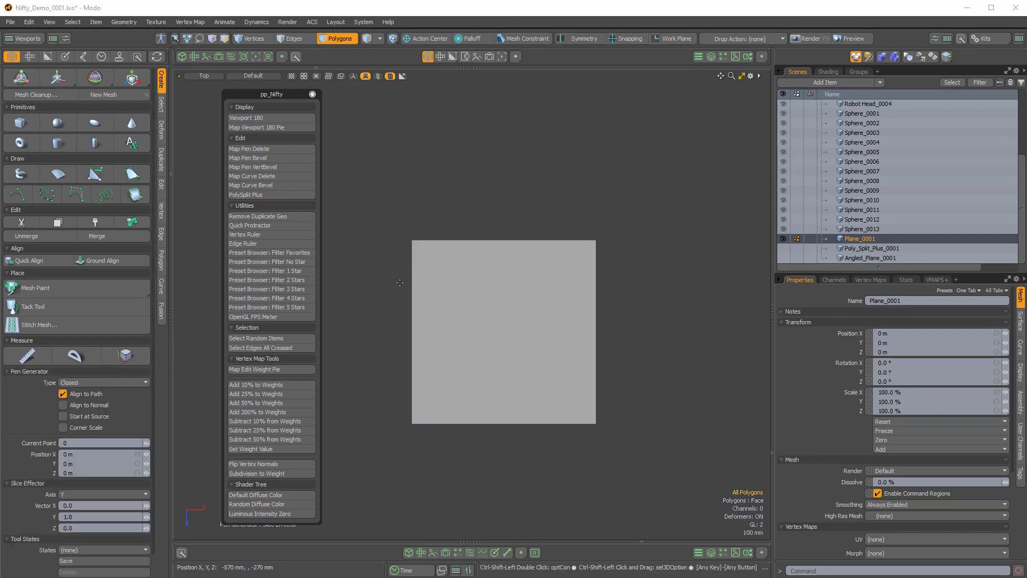
pyautogui.click(372, 298)
pyautogui.click(448, 288)
pyautogui.click(484, 230)
pyautogui.click(533, 225)
pyautogui.click(631, 279)
pyautogui.click(637, 319)
pyautogui.click(531, 330)
pyautogui.click(516, 278)
pyautogui.click(479, 281)
pyautogui.click(467, 333)
pyautogui.click(373, 347)
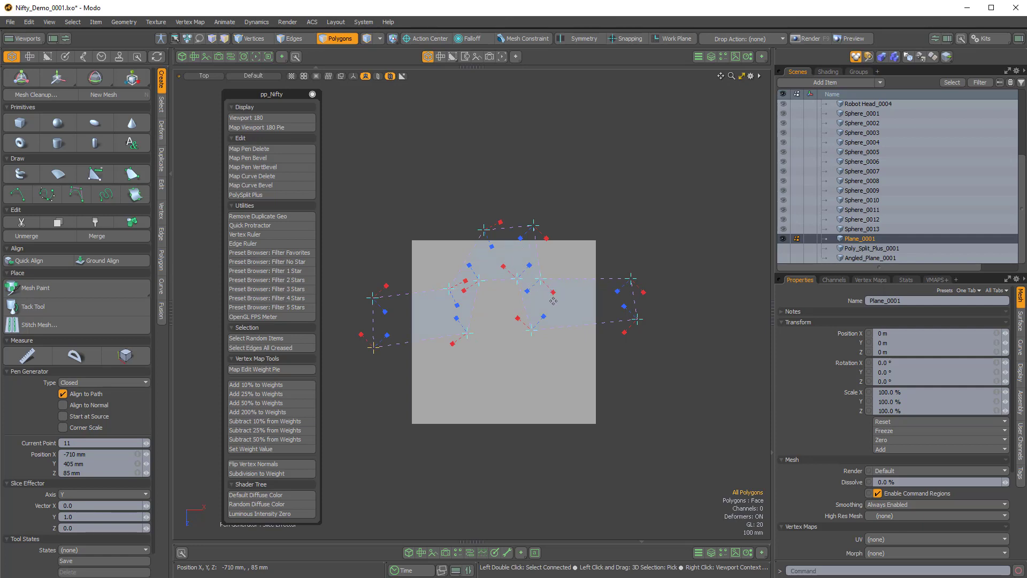
pyautogui.press('space')
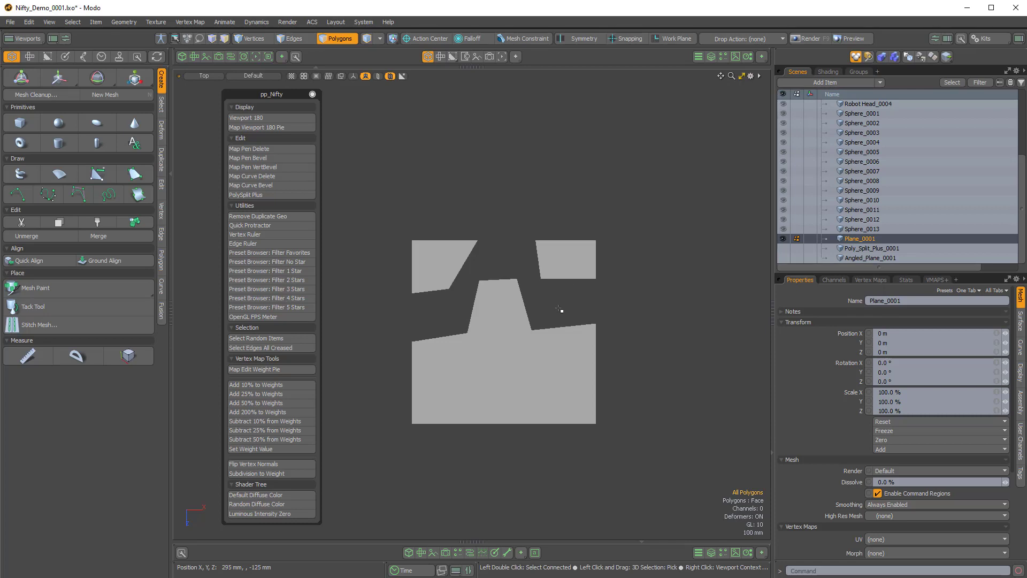
# - Undo the pen cut-out to restore the full plane
pyautogui.hotkey('ctrl', 'z')
pyautogui.hotkey('ctrl', 'z')
pyautogui.hotkey('ctrl', 'z')
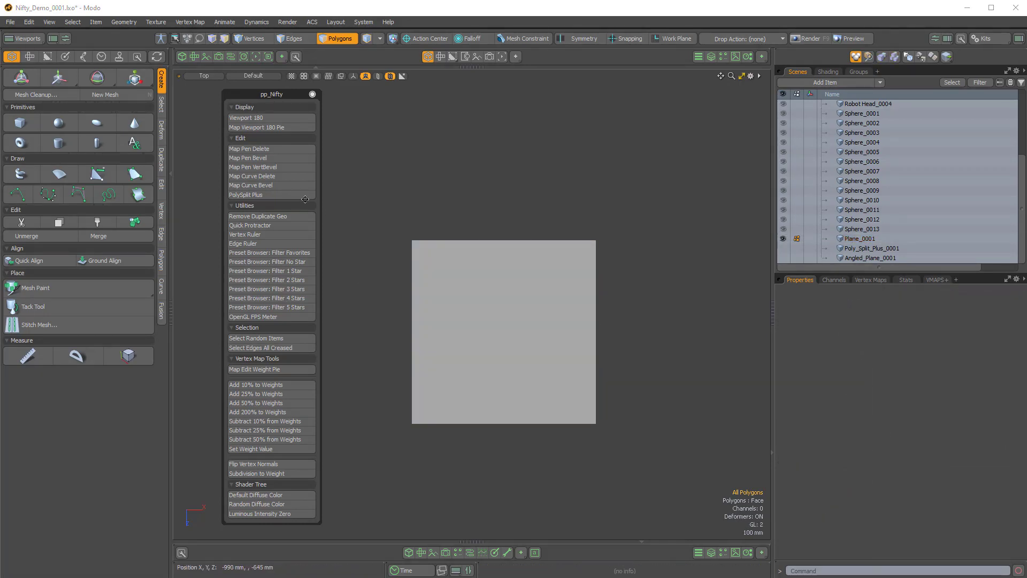
# - Assign Ctrl-Shift-N to the Pen Bevel script, overwriting the Pen Delete assignment
pyautogui.keyDown('ctrl'); pyautogui.keyDown('alt'); pyautogui.click(270, 159); pyautogui.keyUp('alt'); pyautogui.keyUp('ctrl')
pyautogui.hotkey('ctrl', 'shift', 'n')
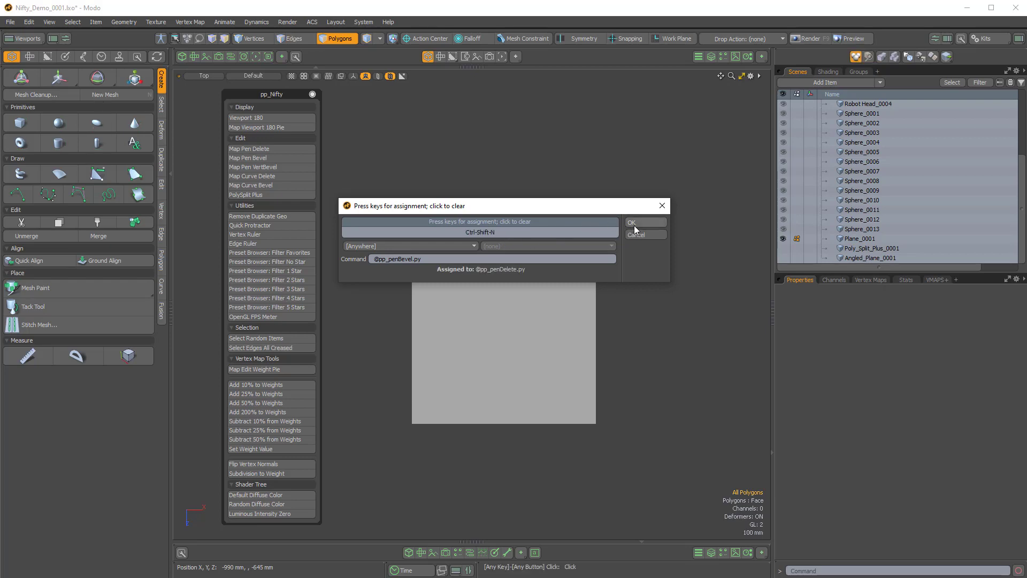
pyautogui.click(634, 226)
pyautogui.click(566, 241)
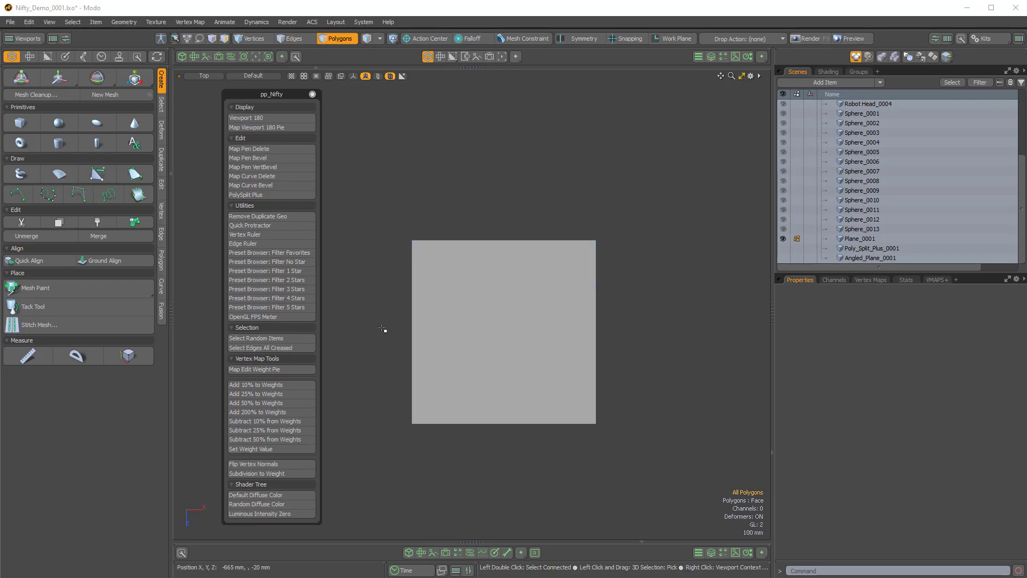
# - Outline a closed angular band across the plane's upper half with Pen Bevel and slice it into a polygon ready for beveling
pyautogui.hotkey('ctrl', 'shift', 'n')
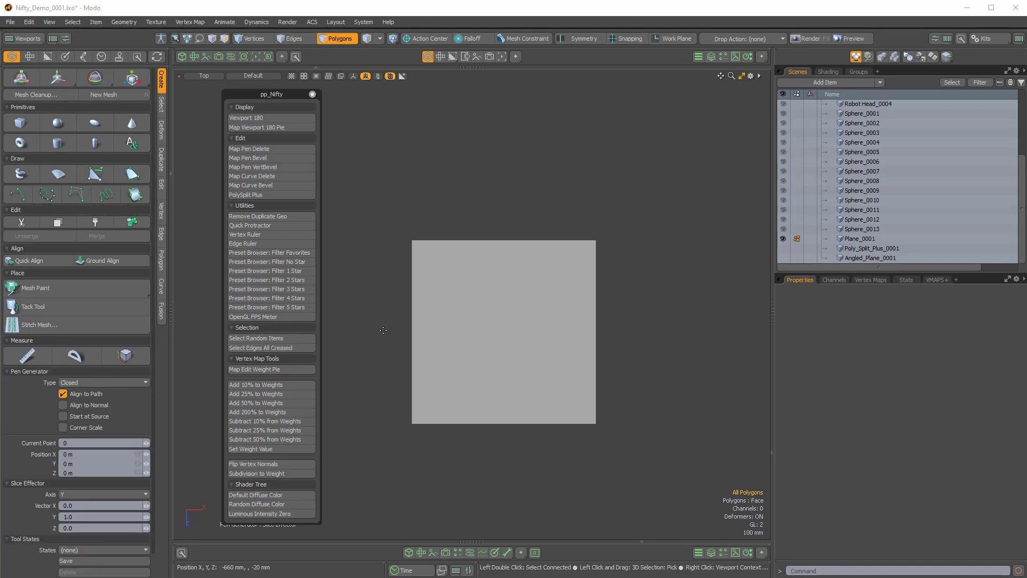
pyautogui.click(383, 329)
pyautogui.click(389, 286)
pyautogui.click(467, 289)
pyautogui.click(498, 227)
pyautogui.click(547, 261)
pyautogui.click(614, 300)
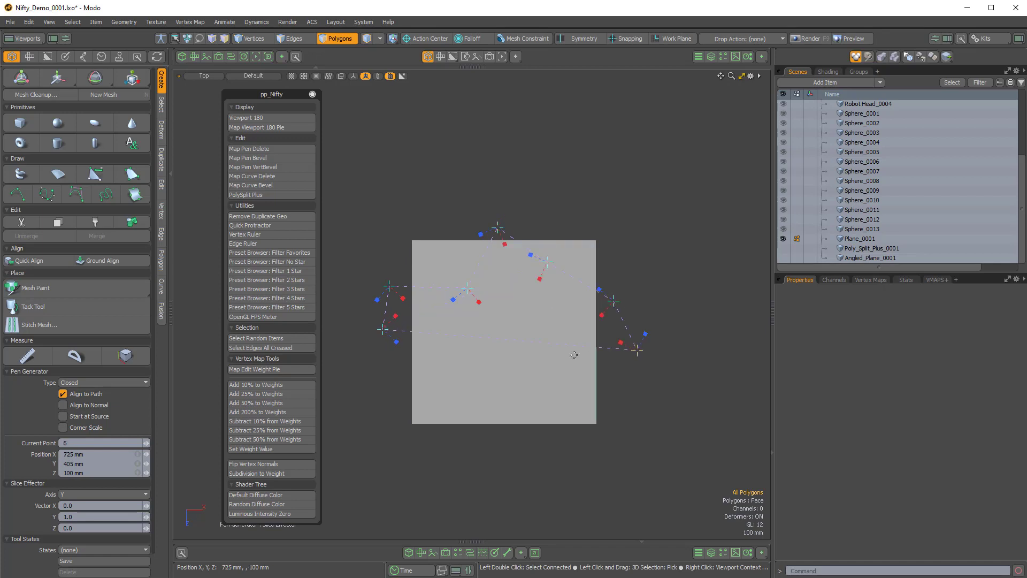
pyautogui.click(561, 356)
pyautogui.click(554, 302)
pyautogui.click(514, 279)
pyautogui.click(493, 343)
pyautogui.click(435, 322)
pyautogui.hotkey('ctrl', 'shift')
pyautogui.hotkey('ctrl', 'shift', 'b')
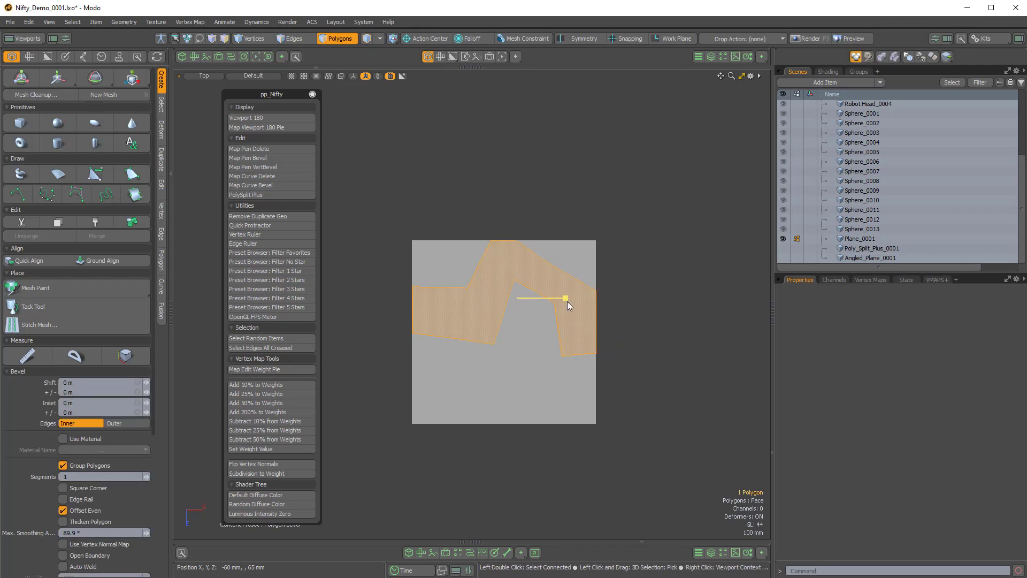
# - Inset the upper band polygon by about 39 mm and show it in the perspective view
pyautogui.moveTo(566, 300); pyautogui.dragTo(569, 300)
pyautogui.hotkey('ctrl', 'space')
pyautogui.click(620, 258)
pyautogui.keyDown('alt'); pyautogui.moveTo(594, 243); pyautogui.dragTo(583, 409); pyautogui.keyUp('alt')
pyautogui.hotkey('ctrl', '2')
pyautogui.click(633, 353)
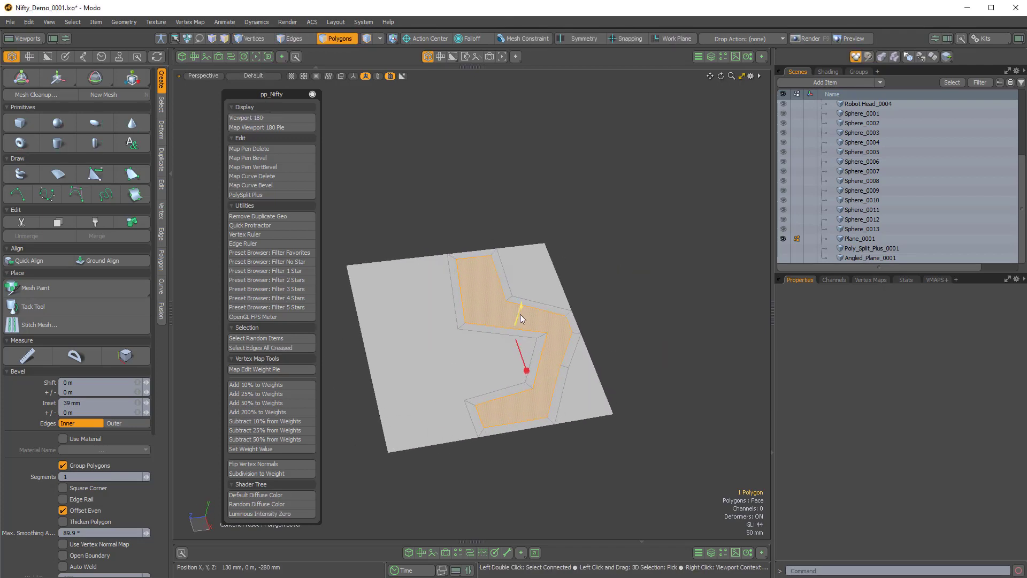
# - Raise the upper band with a bevel shift of about 70 mm, finish the bevel and clear the selection
pyautogui.moveTo(522, 318); pyautogui.dragTo(525, 302)
pyautogui.keyDown('alt'); pyautogui.moveTo(614, 411); pyautogui.dragTo(550, 367); pyautogui.keyUp('alt')
pyautogui.keyDown('alt'); pyautogui.rightClick(557, 367); pyautogui.keyUp('alt')
pyautogui.click(561, 328)
pyautogui.keyDown('alt'); pyautogui.moveTo(563, 297); pyautogui.dragTo(607, 296); pyautogui.keyUp('alt')
pyautogui.keyDown('ctrl'); pyautogui.keyDown('alt'); pyautogui.moveTo(606, 297); pyautogui.dragTo(583, 300); pyautogui.keyUp('alt'); pyautogui.keyUp('ctrl')
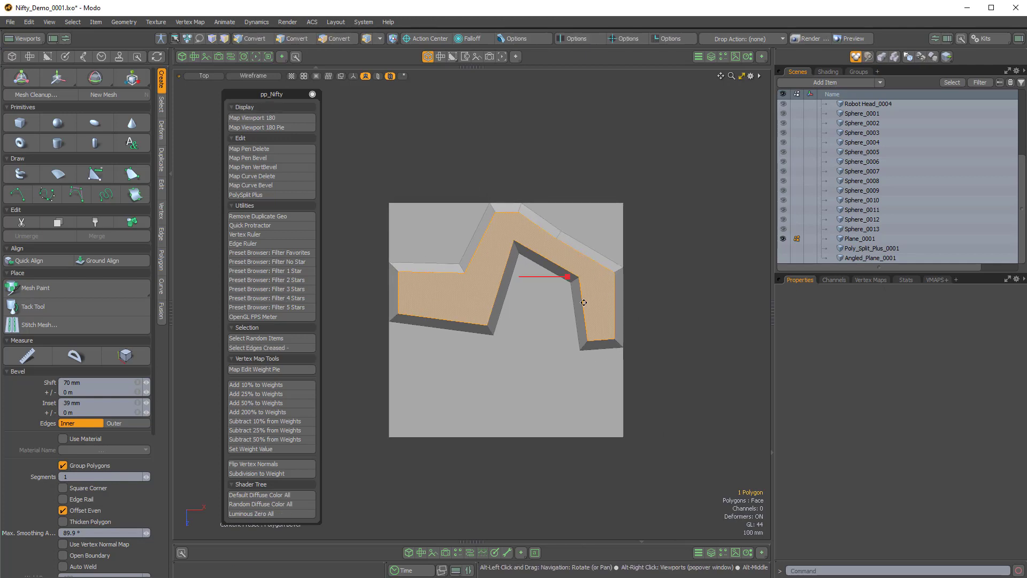
pyautogui.press('q')
pyautogui.click(626, 367)
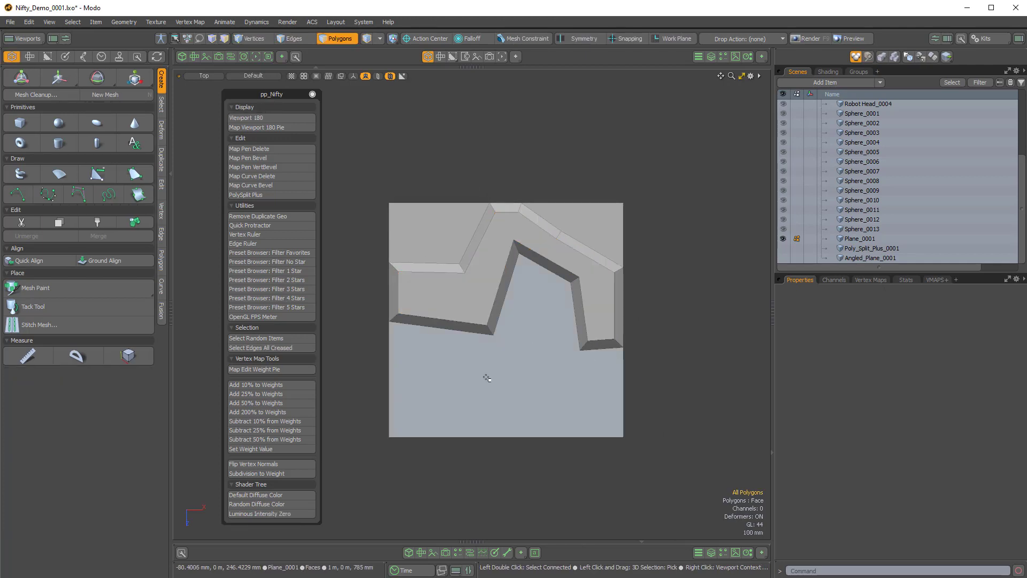
# - Outline a second closed angular band across the plane's lower half and slice it into a polygon for beveling
pyautogui.hotkey('shift', 'c')
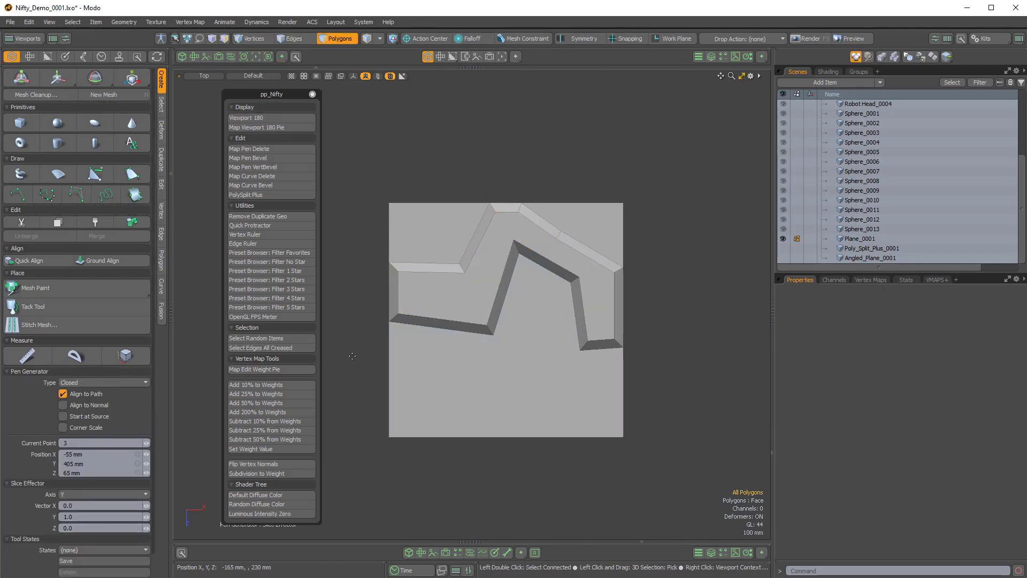
pyautogui.click(378, 356)
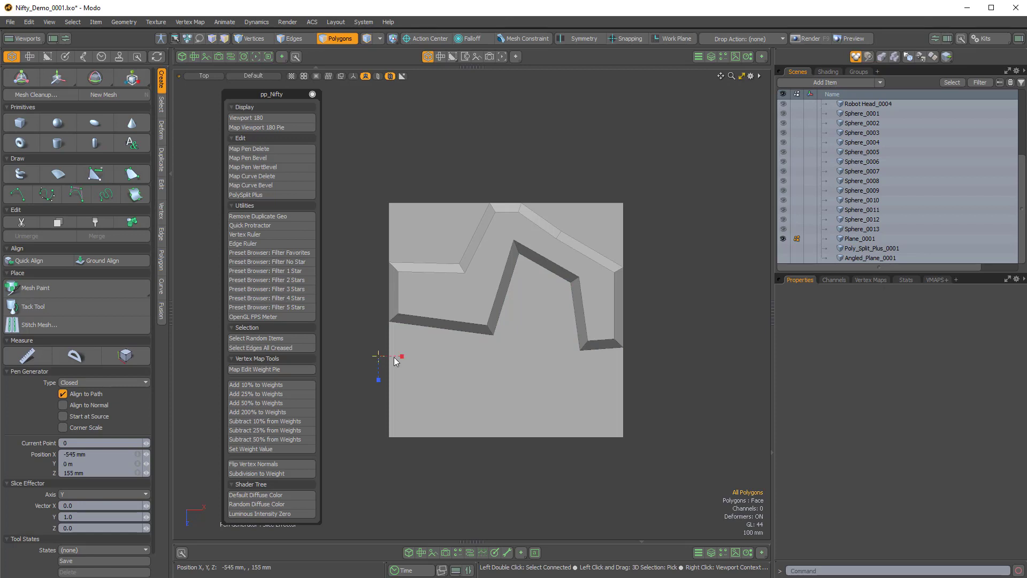
pyautogui.click(499, 363)
pyautogui.click(527, 313)
pyautogui.click(553, 318)
pyautogui.click(563, 375)
pyautogui.click(646, 414)
pyautogui.click(552, 411)
pyautogui.click(542, 363)
pyautogui.click(526, 369)
pyautogui.click(509, 409)
pyautogui.click(371, 410)
pyautogui.press('b')
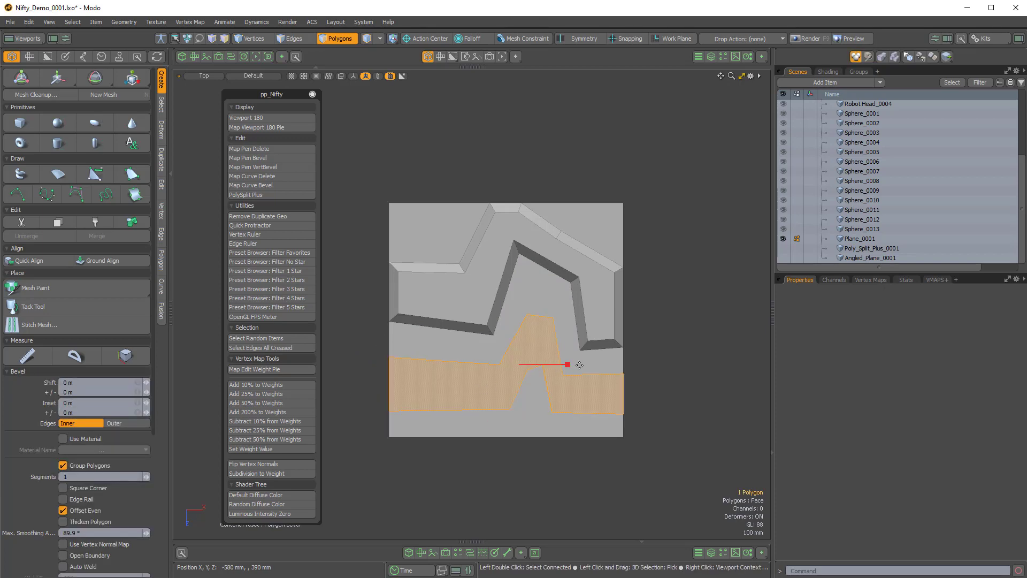
# - Bevel the second band polygon in the perspective view and finish the operation
pyautogui.hotkey('ctrl', 'space')
pyautogui.click(600, 345)
pyautogui.keyDown('alt'); pyautogui.moveTo(545, 361); pyautogui.dragTo(570, 194); pyautogui.keyUp('alt')
pyautogui.keyDown('alt'); pyautogui.moveTo(495, 364); pyautogui.dragTo(518, 297); pyautogui.keyUp('alt')
pyautogui.keyDown('alt'); pyautogui.moveTo(605, 375); pyautogui.dragTo(683, 263); pyautogui.keyUp('alt')
pyautogui.press('space')
pyautogui.click(637, 358)
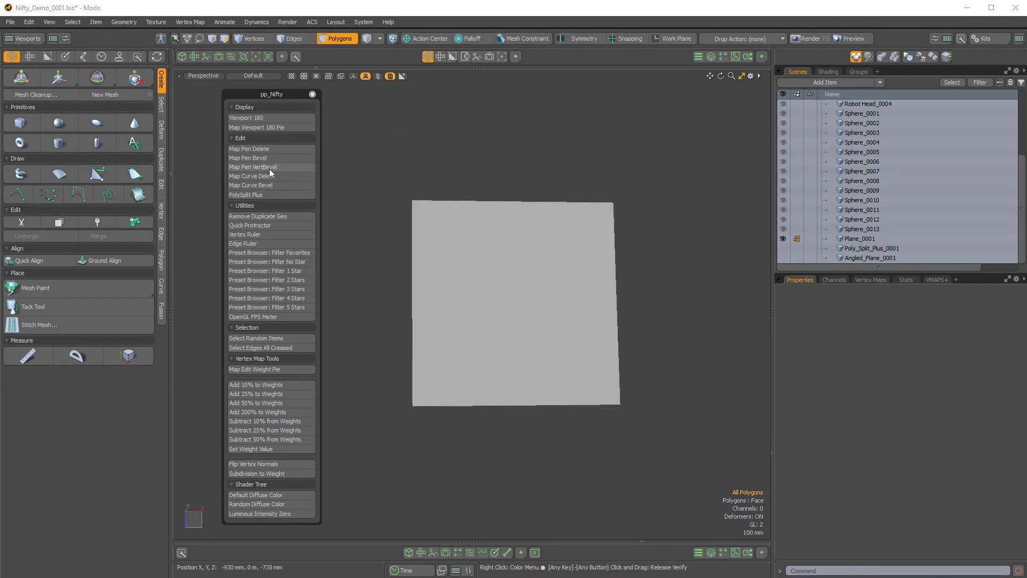
# - Assign Ctrl-Shift-N to the Pen VertBevel script, overwriting the Pen Bevel assignment
pyautogui.keyDown('ctrl'); pyautogui.keyDown('alt'); pyautogui.click(271, 168); pyautogui.keyUp('alt'); pyautogui.keyUp('ctrl')
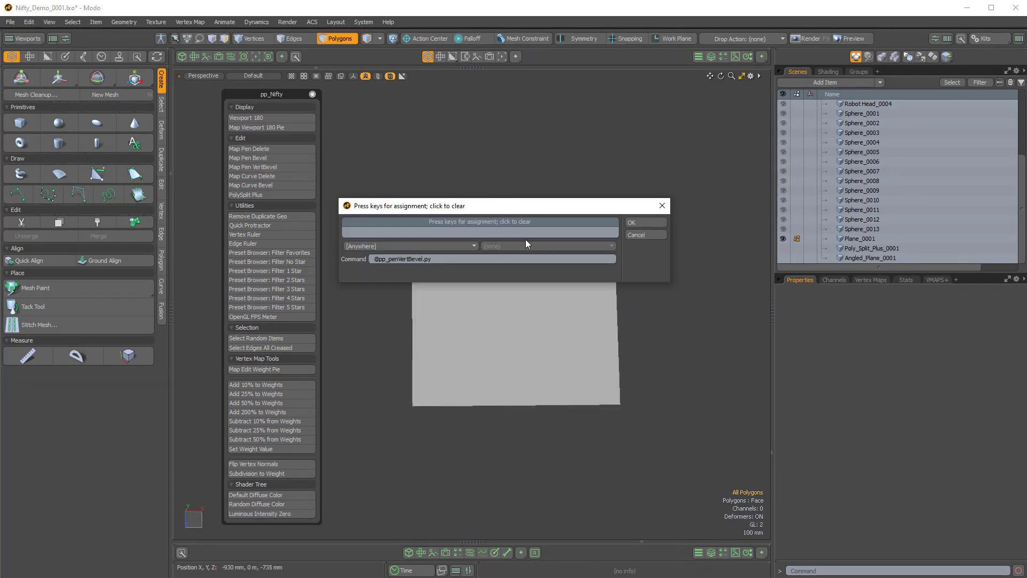
pyautogui.hotkey('ctrl', 'shift', 'n')
pyautogui.click(648, 222)
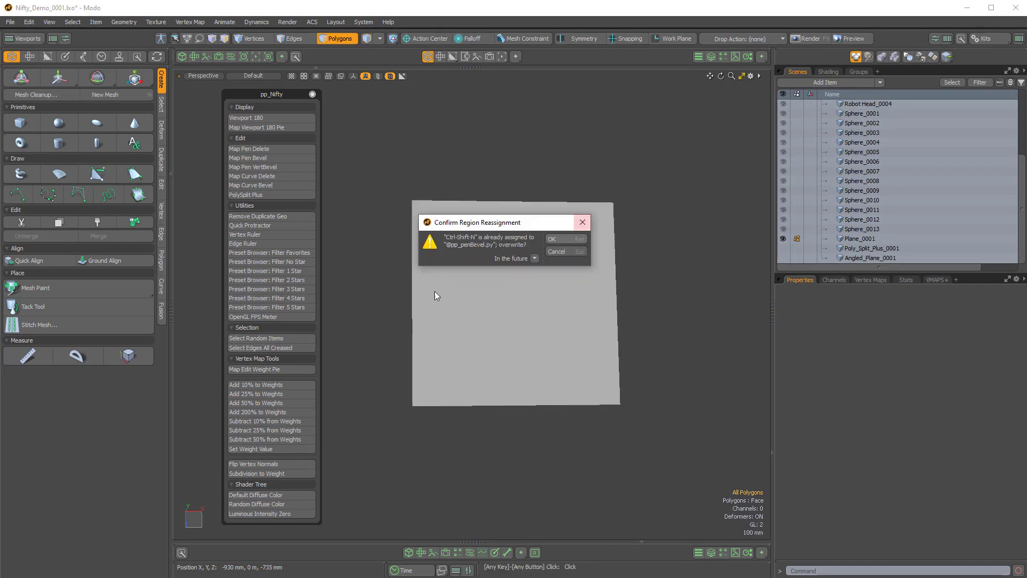
pyautogui.click(567, 236)
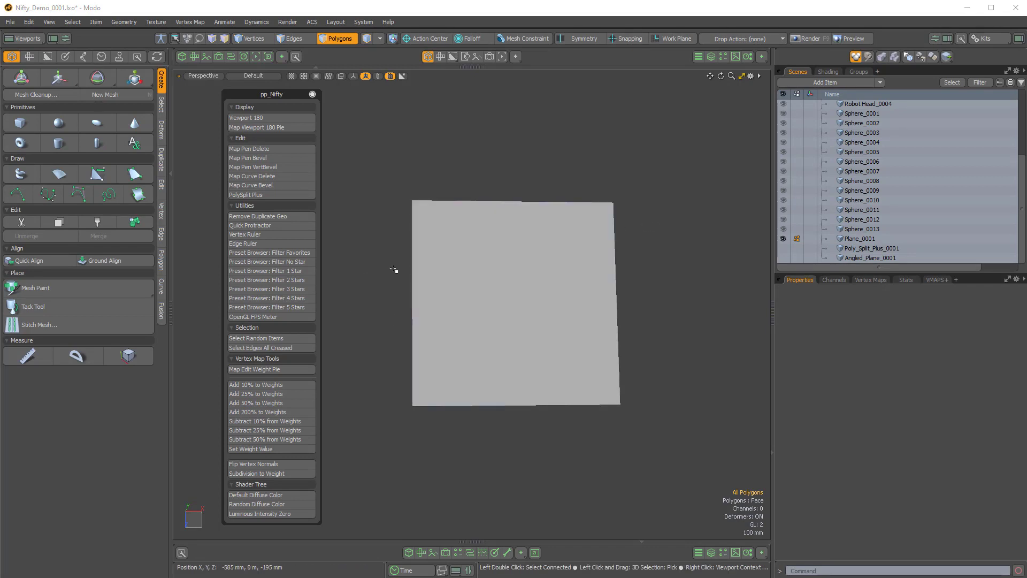
# - Outline a closed 18-point shape across the plane's upper half, with two rectangular notches extending downward, using Pen VertBevel
pyautogui.hotkey('shift', 'c')
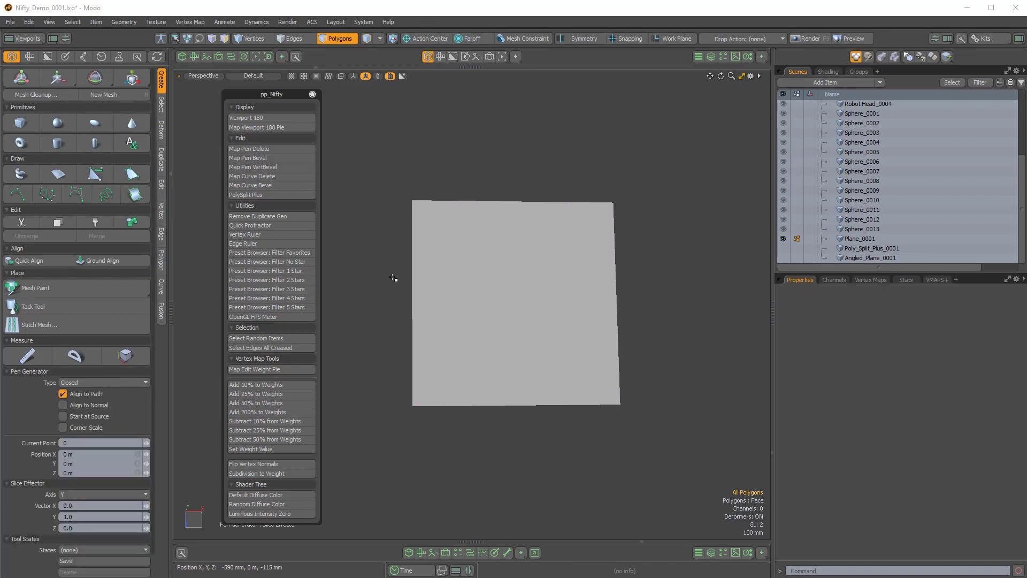
pyautogui.click(388, 275)
pyautogui.click(396, 240)
pyautogui.click(465, 230)
pyautogui.click(510, 182)
pyautogui.click(552, 186)
pyautogui.click(557, 224)
pyautogui.click(648, 235)
pyautogui.click(649, 305)
pyautogui.click(581, 305)
pyautogui.click(582, 262)
pyautogui.click(541, 259)
pyautogui.click(541, 353)
pyautogui.click(507, 353)
pyautogui.click(507, 262)
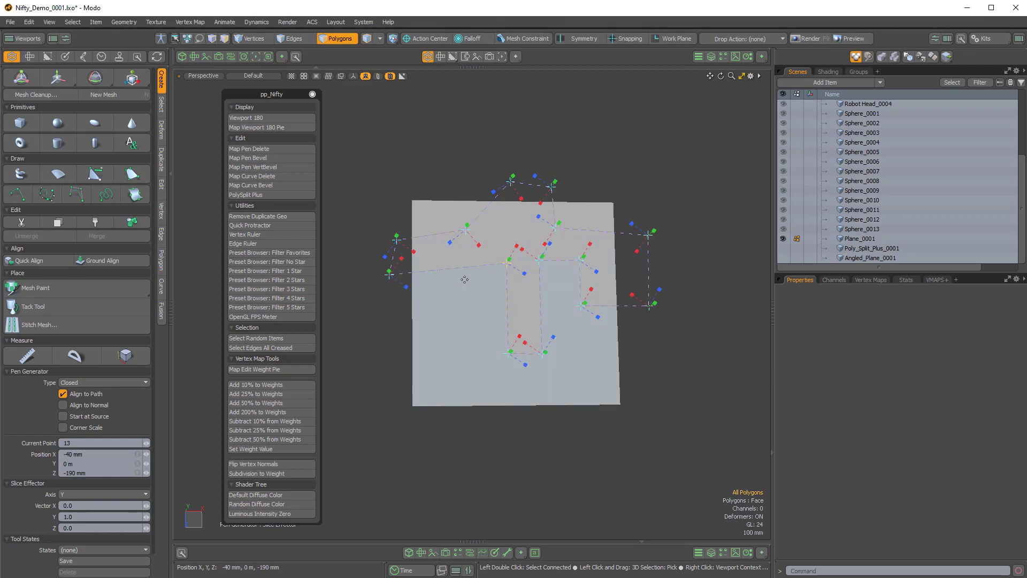
pyautogui.click(467, 257)
pyautogui.click(463, 295)
pyautogui.click(433, 301)
pyautogui.click(434, 265)
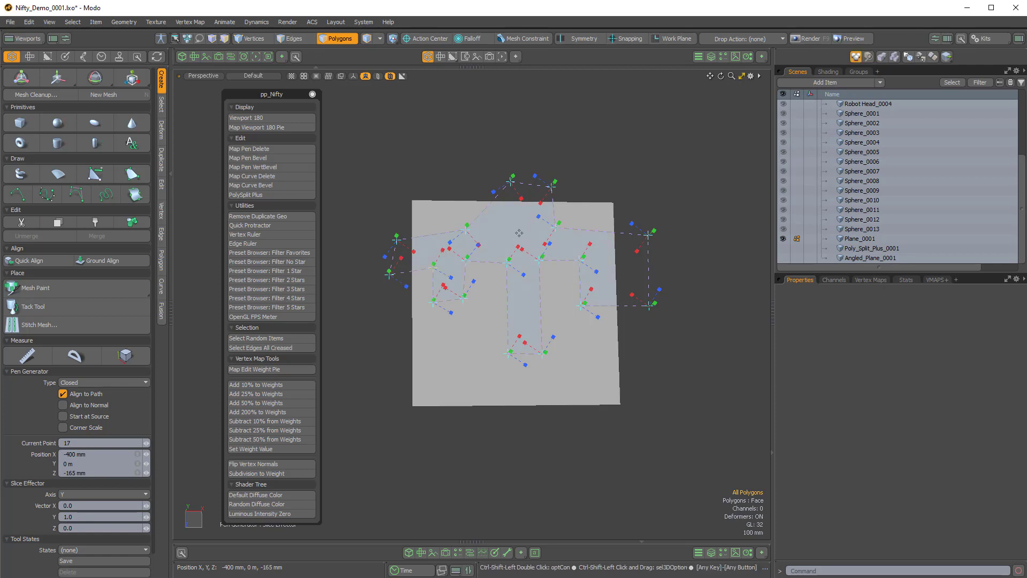
# - Cut the outlined shape out of the plane and round its corner vertices with Vertex Bevel
pyautogui.hotkey('ctrl', 'alt', 'shift', 'v')
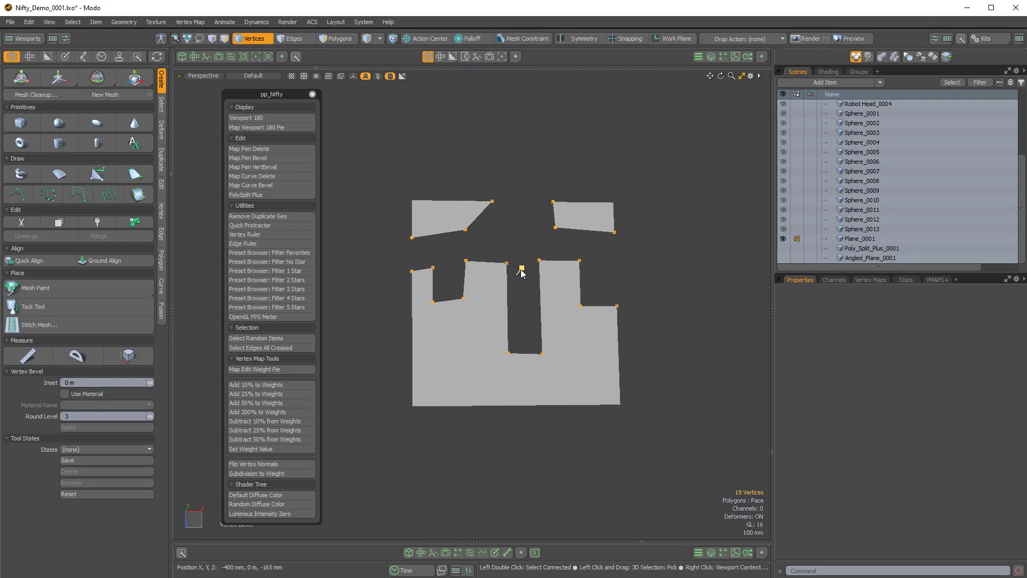
pyautogui.moveTo(523, 274); pyautogui.dragTo(675, 315)
pyautogui.press('space')
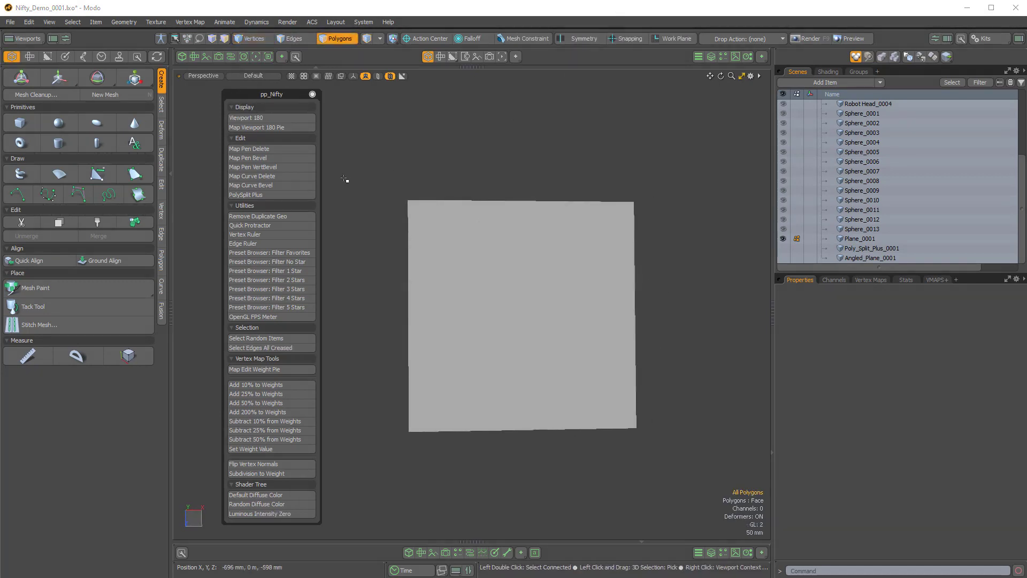
# - Assign Ctrl-Shift-N to the Curve Delete script, overwriting the existing assignment of that shortcut
pyautogui.click(266, 177)
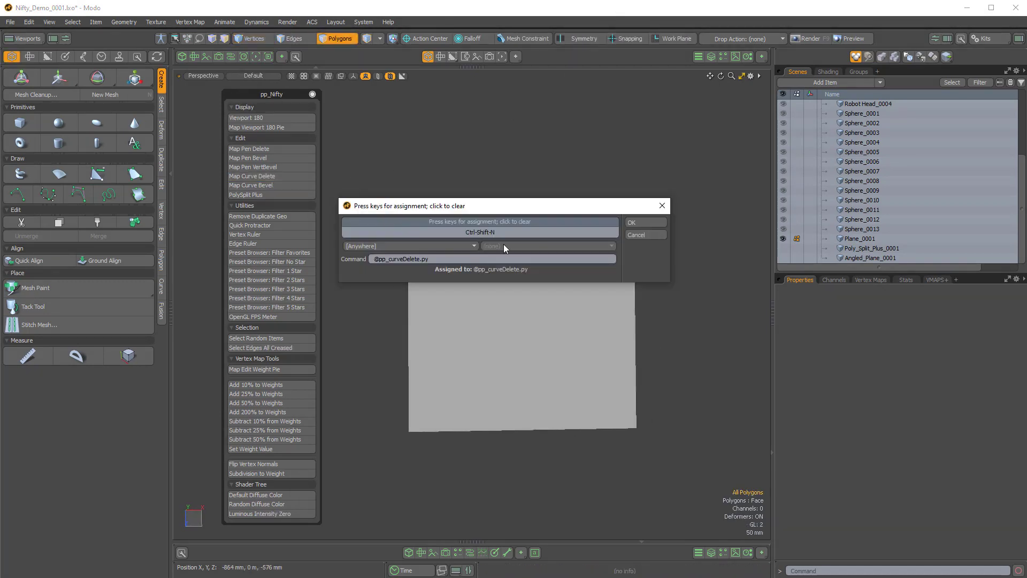
pyautogui.hotkey('ctrl', 'shift', 'n')
pyautogui.click(631, 222)
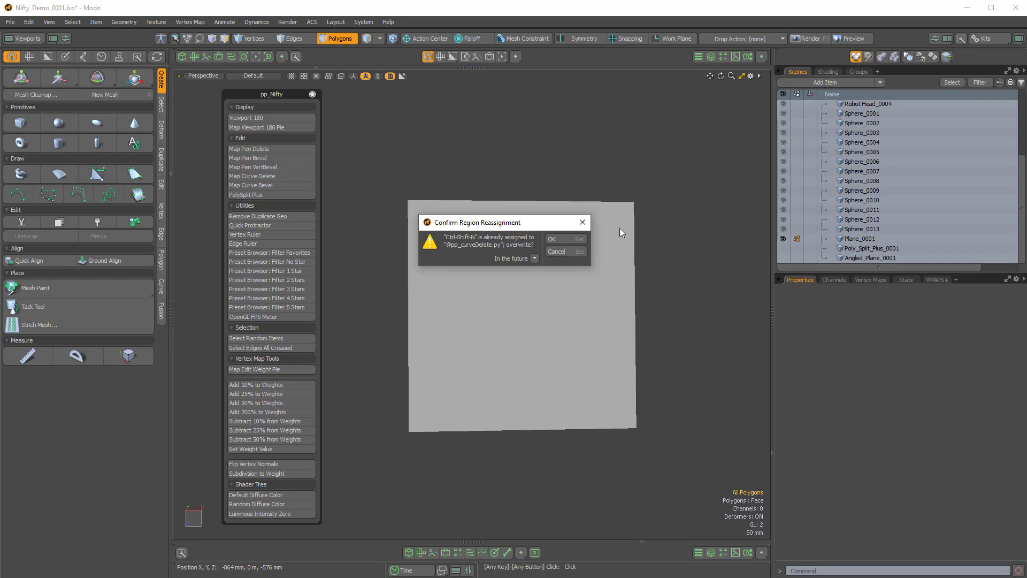
pyautogui.click(571, 232)
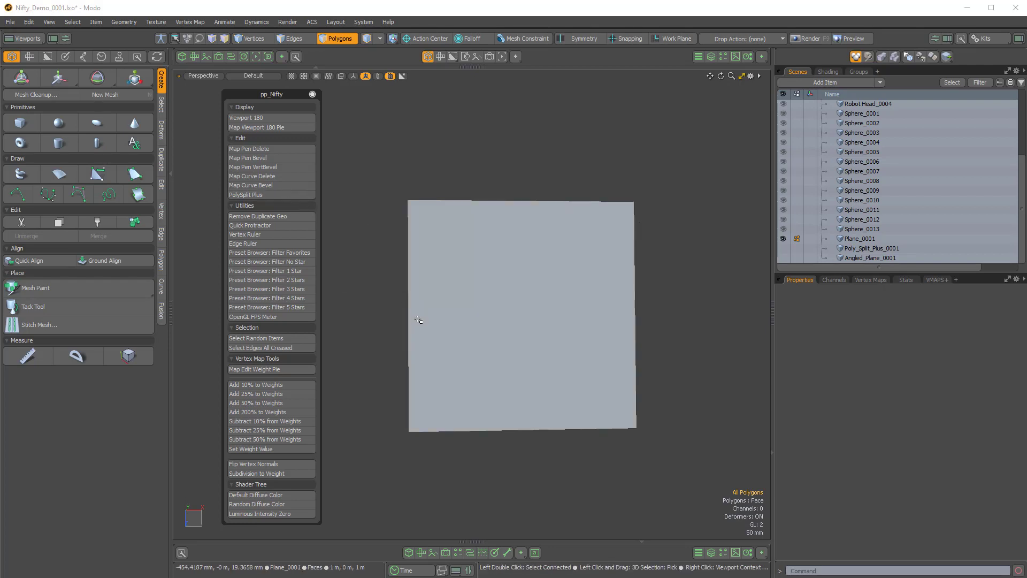
# - Draw a closed, wavy 12-point curve across the plane with Curve Delete and cut the enclosed area out
pyautogui.hotkey('ctrl', 'shift', 'n')
pyautogui.click(385, 282)
pyautogui.click(396, 244)
pyautogui.click(471, 233)
pyautogui.click(534, 271)
pyautogui.click(583, 262)
pyautogui.click(597, 223)
pyautogui.click(660, 216)
pyautogui.click(677, 292)
pyautogui.click(621, 303)
pyautogui.click(594, 326)
pyautogui.click(522, 337)
pyautogui.click(473, 289)
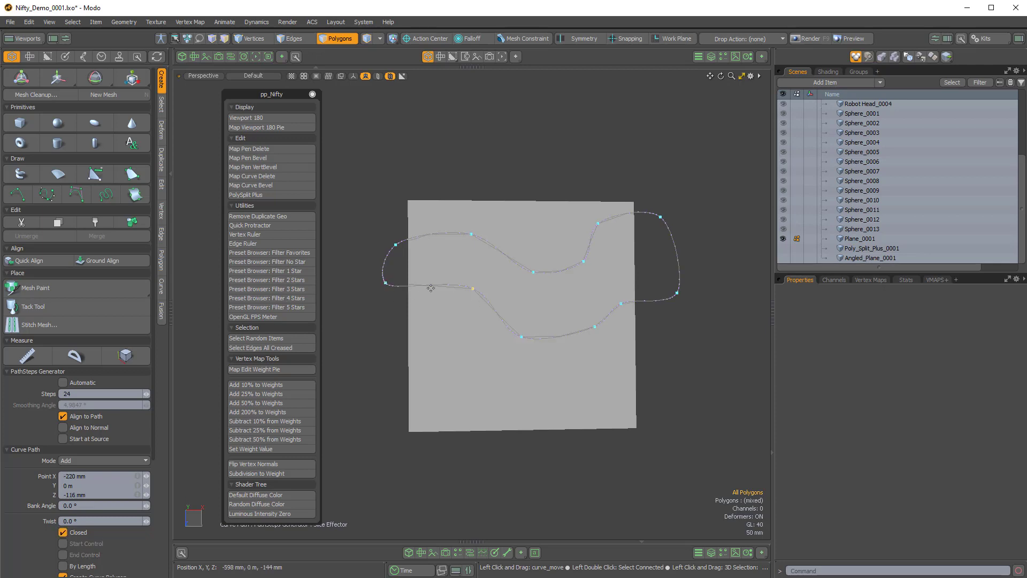
pyautogui.moveTo(443, 312); pyautogui.dragTo(434, 298)
pyautogui.press('space')
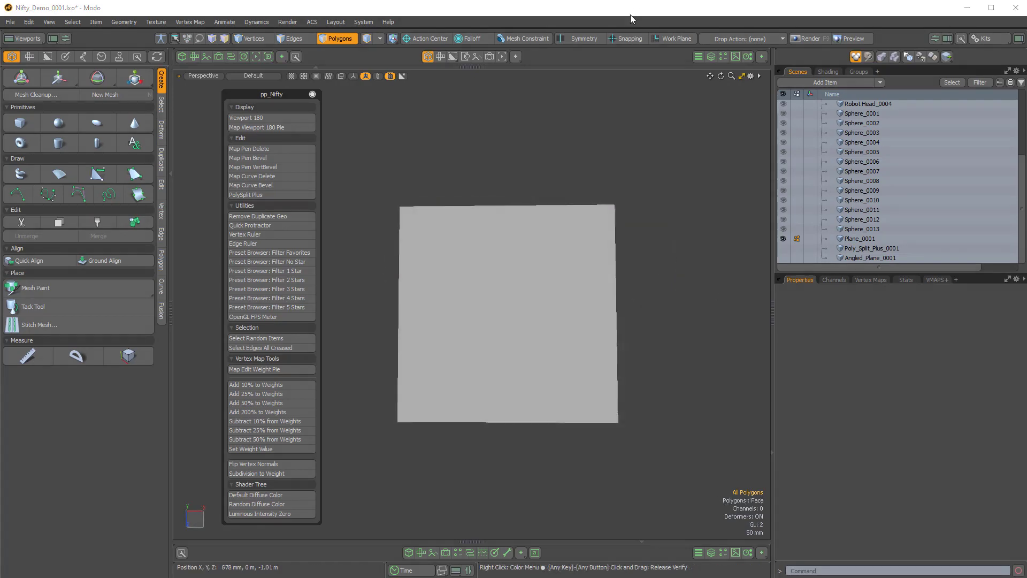
# - Assign Ctrl-Shift-N to the Curve Bevel script, overwriting the Curve Delete assignment
pyautogui.click(262, 185)
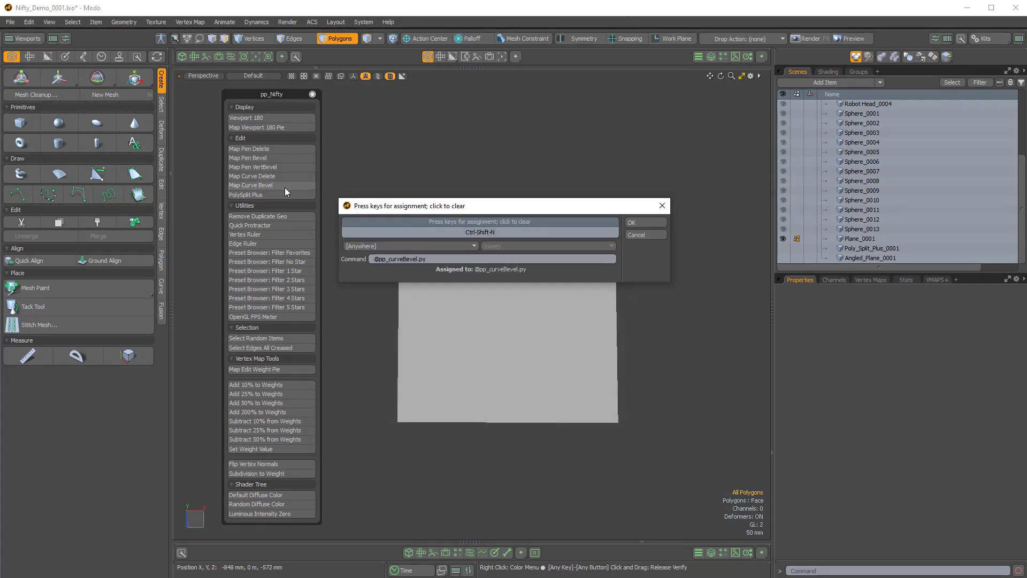
pyautogui.click(511, 231)
pyautogui.hotkey('ctrl', 'shift', 'n')
pyautogui.click(632, 223)
pyautogui.click(556, 237)
# - Draw a closed, wavy 16-point curve across the plane's upper half with Curve Bevel, extending past both side edges
pyautogui.hotkey('ctrl', 'shift', 'n')
pyautogui.click(370, 299)
pyautogui.click(450, 253)
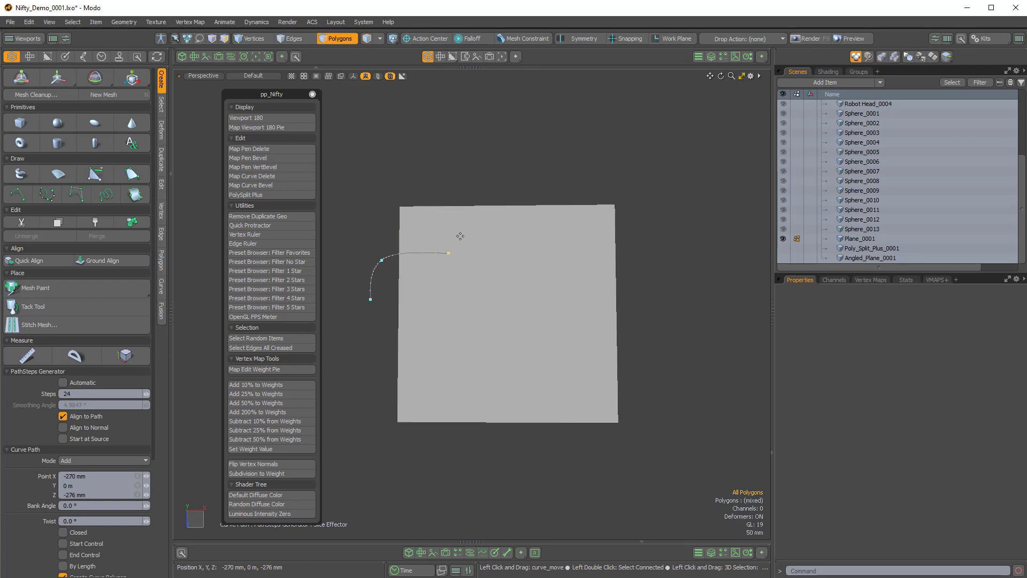
pyautogui.click(508, 231)
pyautogui.click(575, 260)
pyautogui.click(629, 301)
pyautogui.click(585, 295)
pyautogui.click(573, 316)
pyautogui.click(503, 315)
pyautogui.click(494, 280)
pyautogui.click(460, 281)
pyautogui.click(371, 301)
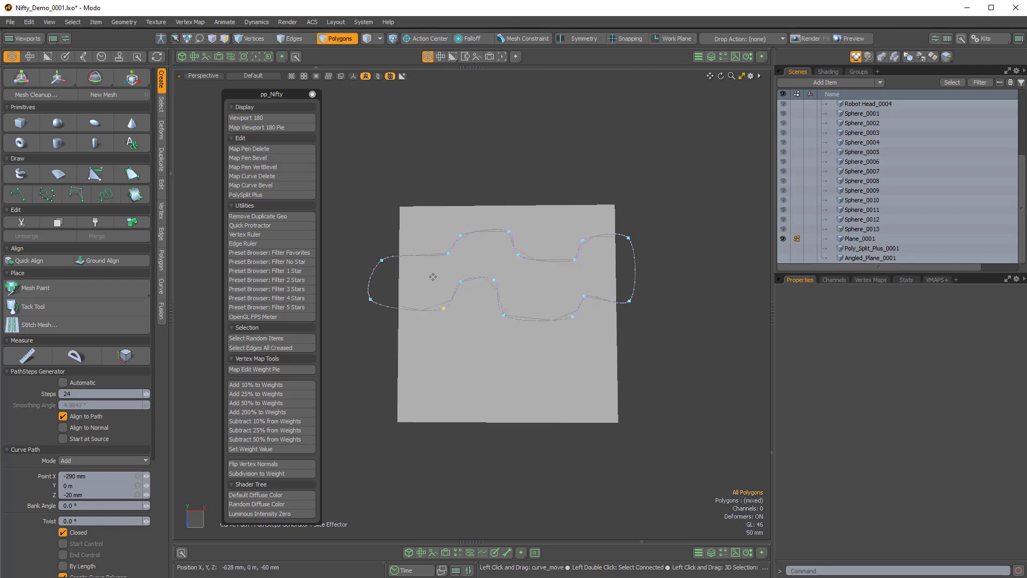
# - Slice the curve outline into the plane and bevel the enclosed polygon with an upward shift
pyautogui.hotkey('ctrl', 'shift')
pyautogui.hotkey('ctrl', 'shift', 'b')
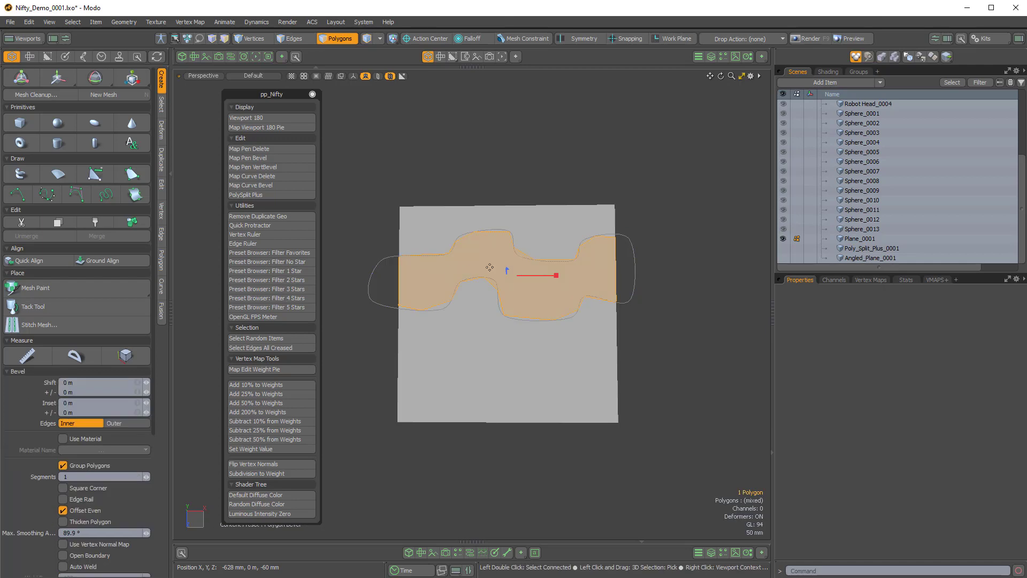
pyautogui.keyDown('alt'); pyautogui.moveTo(513, 292); pyautogui.dragTo(506, 219); pyautogui.keyUp('alt')
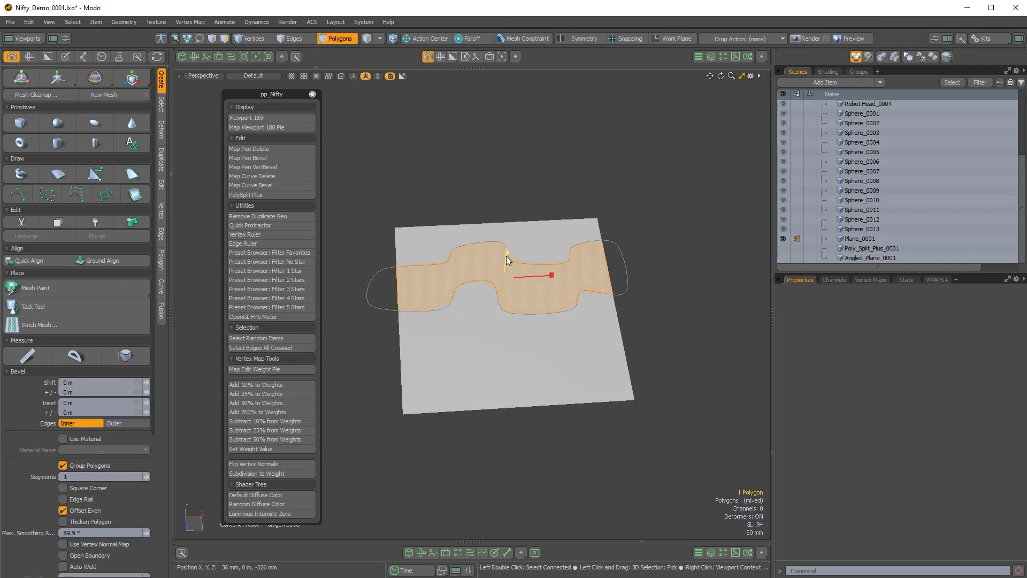
pyautogui.moveTo(506, 256); pyautogui.dragTo(554, 259)
pyautogui.keyDown('alt'); pyautogui.moveTo(565, 270); pyautogui.dragTo(597, 389); pyautogui.keyUp('alt')
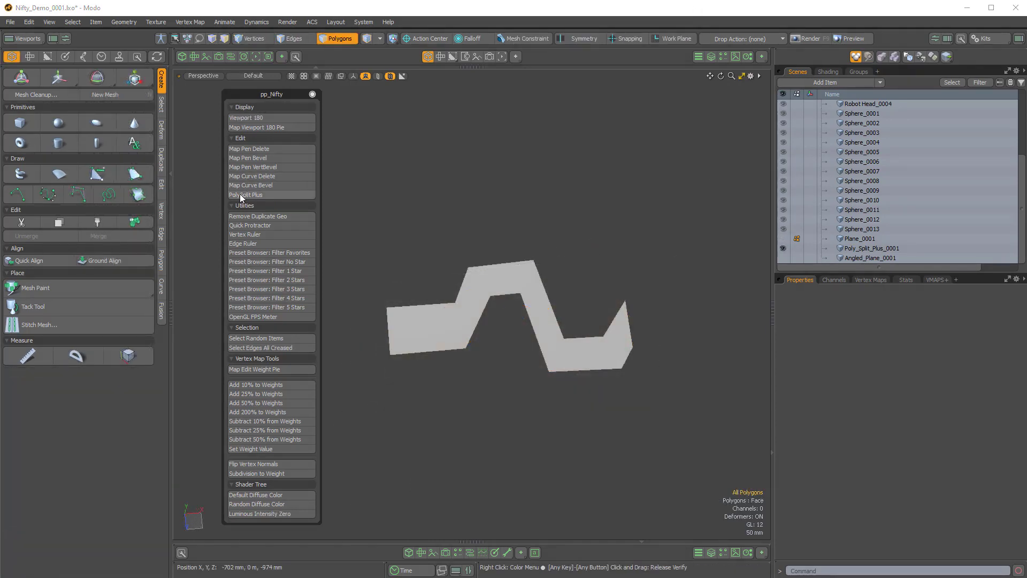
# - Split the zigzag polygon between the inner and outer vertices of its lower-right bend with PolySplit Plus
pyautogui.keyDown('ctrl'); pyautogui.keyDown('alt'); pyautogui.moveTo(541, 363); pyautogui.dragTo(598, 346); pyautogui.keyUp('alt'); pyautogui.keyUp('ctrl')
pyautogui.press('1')
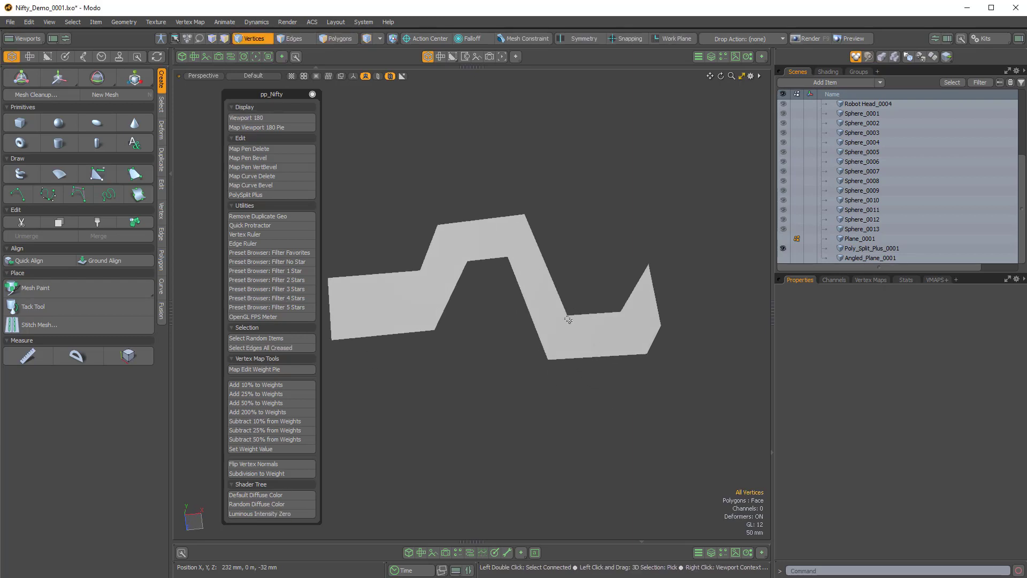
pyautogui.click(565, 321)
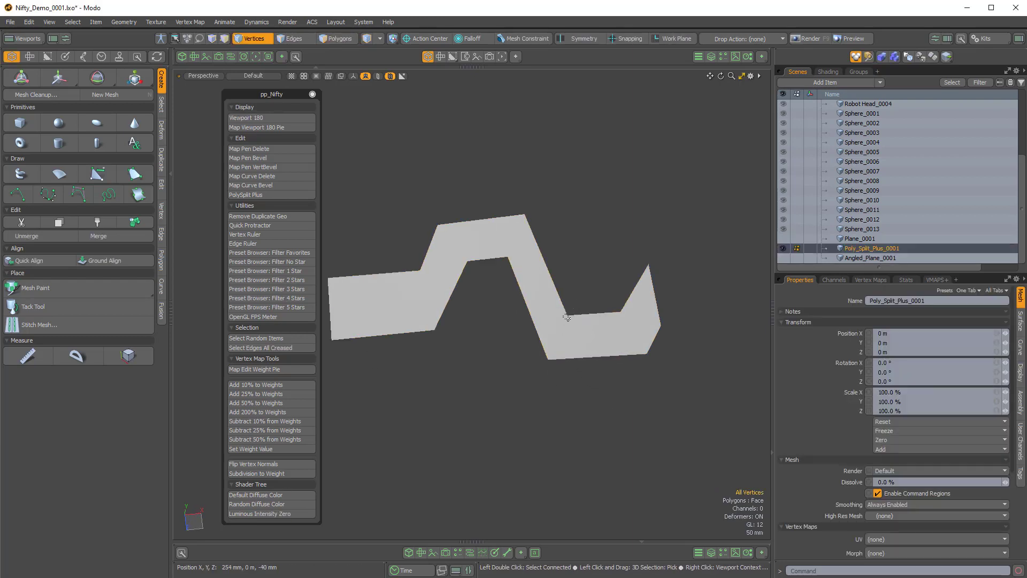
pyautogui.click(259, 194)
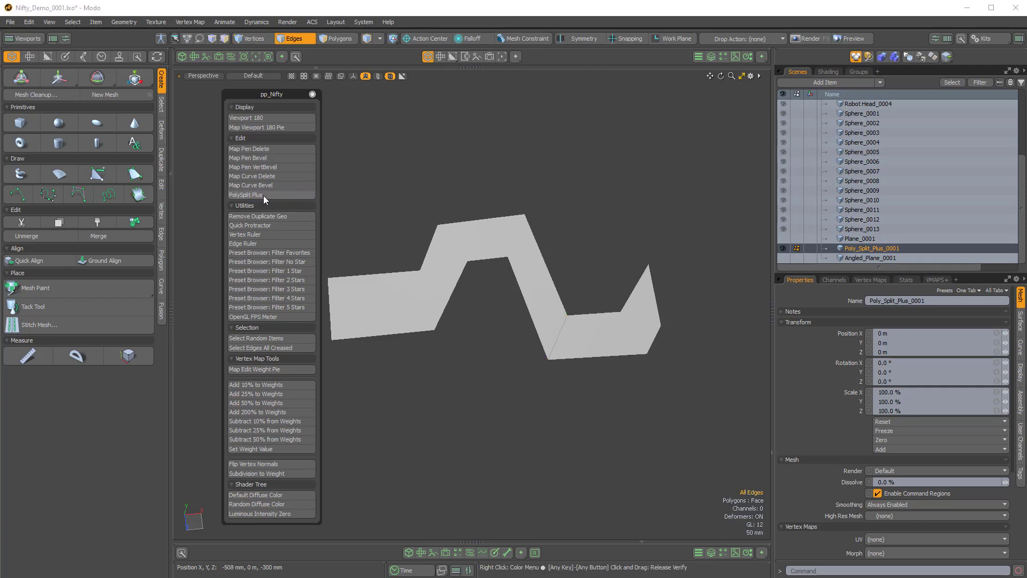
# - Move the separated right-end polygon of the zigzag strip away from the rest
pyautogui.press('3')
pyautogui.click(597, 335)
pyautogui.keyDown('alt'); pyautogui.moveTo(597, 335); pyautogui.dragTo(674, 294); pyautogui.keyUp('alt')
pyautogui.press('w')
# - Split the zigzag strip at its leftmost bend and move the separated left-end polygon away from the rest
pyautogui.press('1')
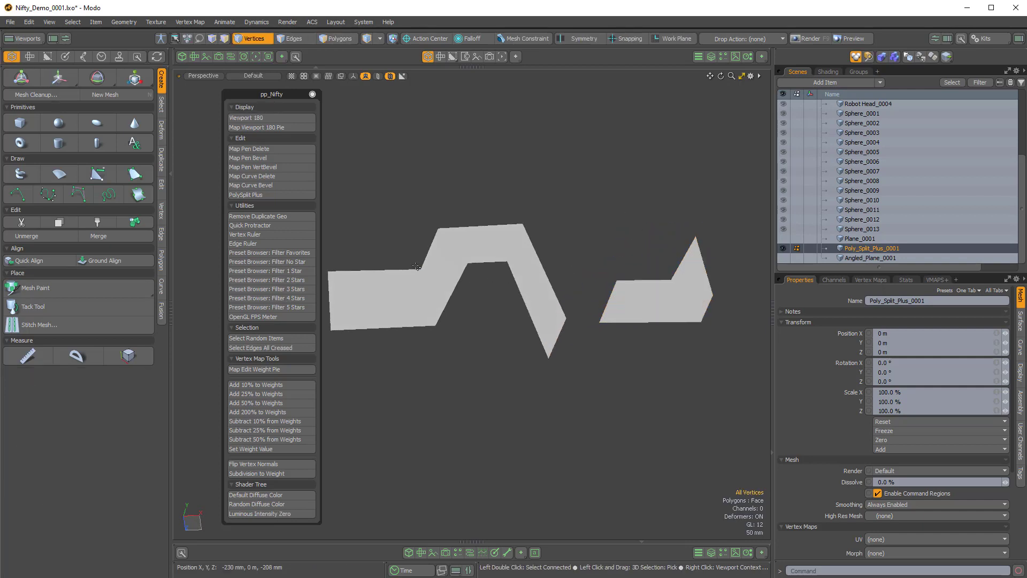
pyautogui.press('3')
pyautogui.click(386, 303)
pyautogui.press('w')
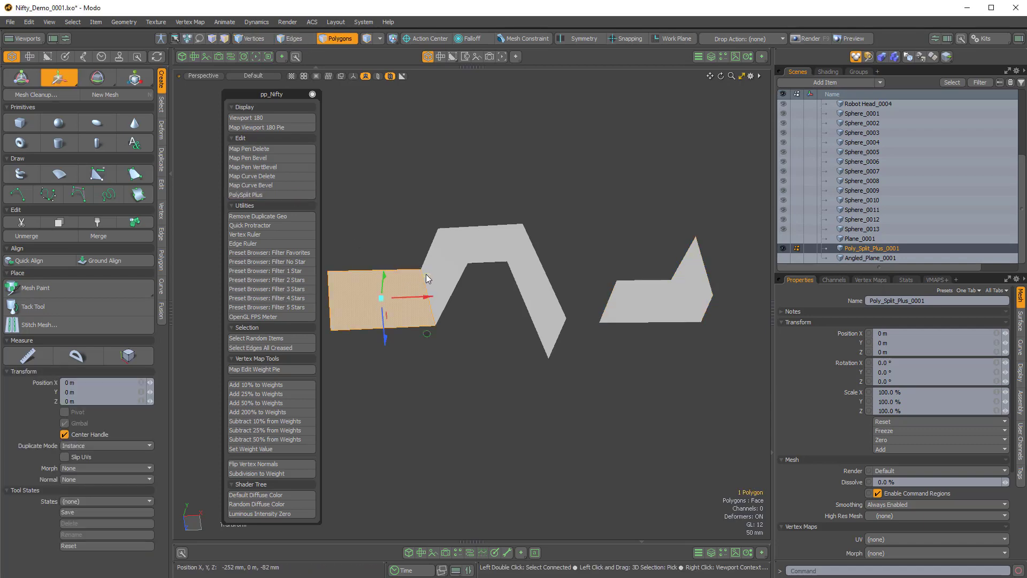
pyautogui.moveTo(427, 275); pyautogui.dragTo(420, 163)
pyautogui.keyDown('alt'); pyautogui.moveTo(492, 243); pyautogui.dragTo(541, 243); pyautogui.keyUp('alt')
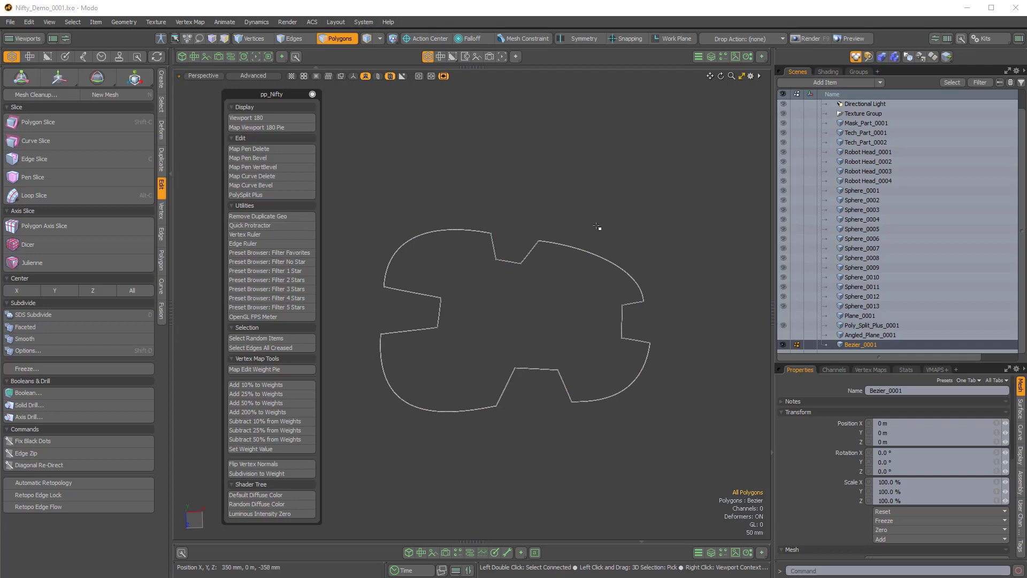
# - Select all connected curve polygons of the notched Bezier outline
pyautogui.doubleClick(590, 257)
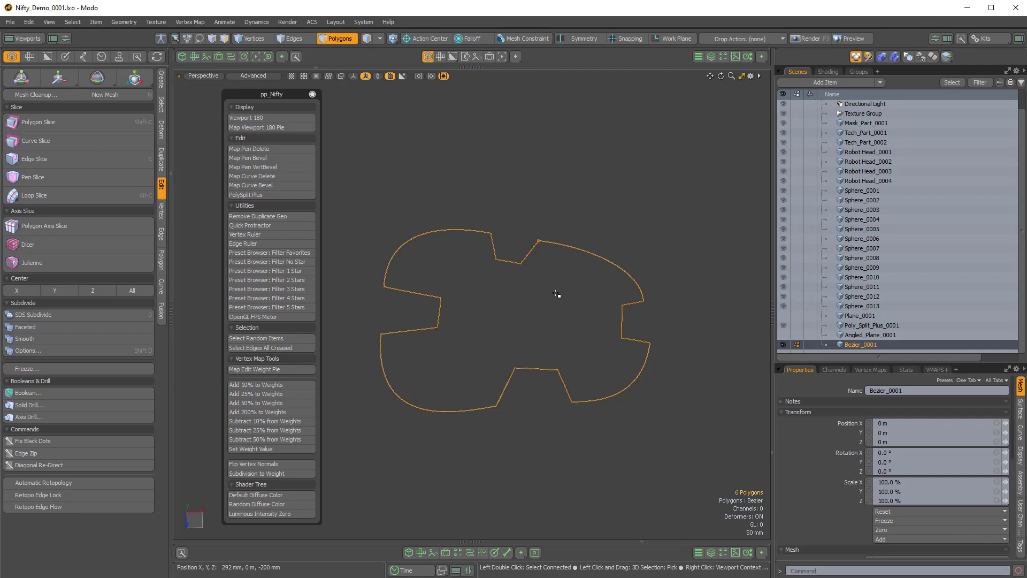
pyautogui.keyDown('alt'); pyautogui.moveTo(544, 315); pyautogui.dragTo(586, 253); pyautogui.keyUp('alt')
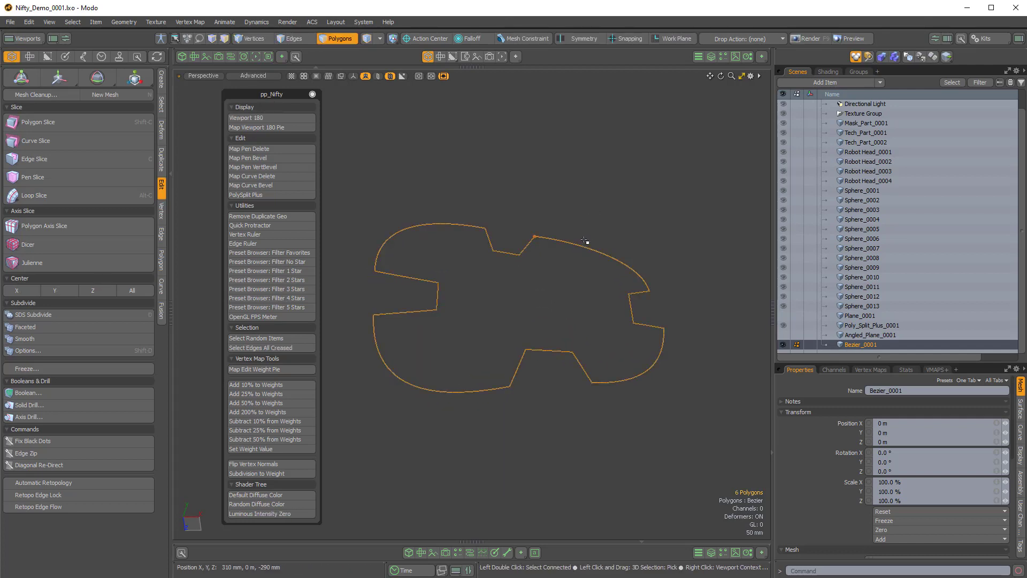
pyautogui.keyDown('alt'); pyautogui.moveTo(587, 220); pyautogui.dragTo(552, 273); pyautogui.keyUp('alt')
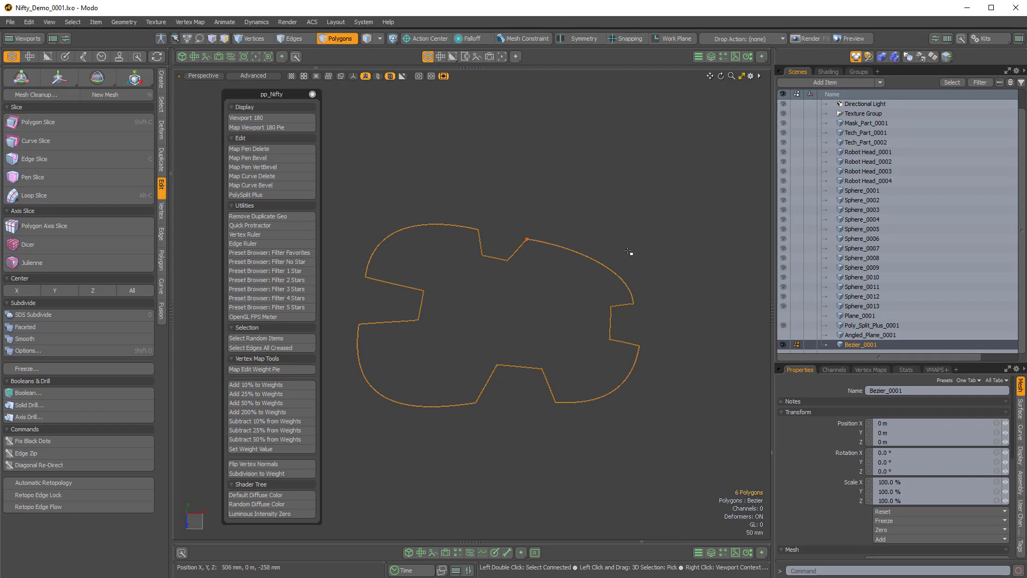
# - Try to clean up the Bezier outline with Mesh Cleanup, leaving all of its options enabled
pyautogui.click(36, 94)
pyautogui.moveTo(485, 183); pyautogui.dragTo(659, 143)
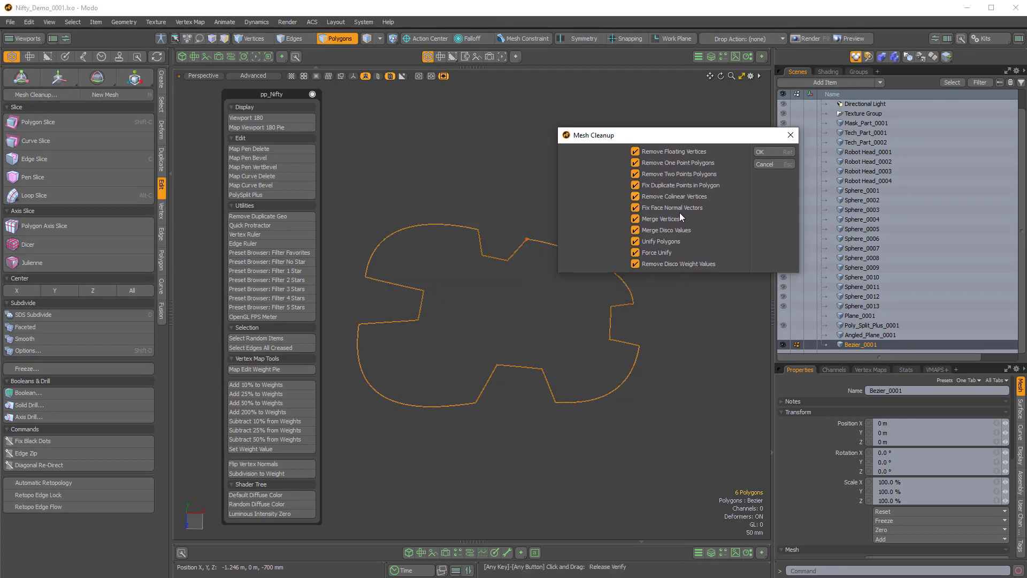
pyautogui.click(759, 152)
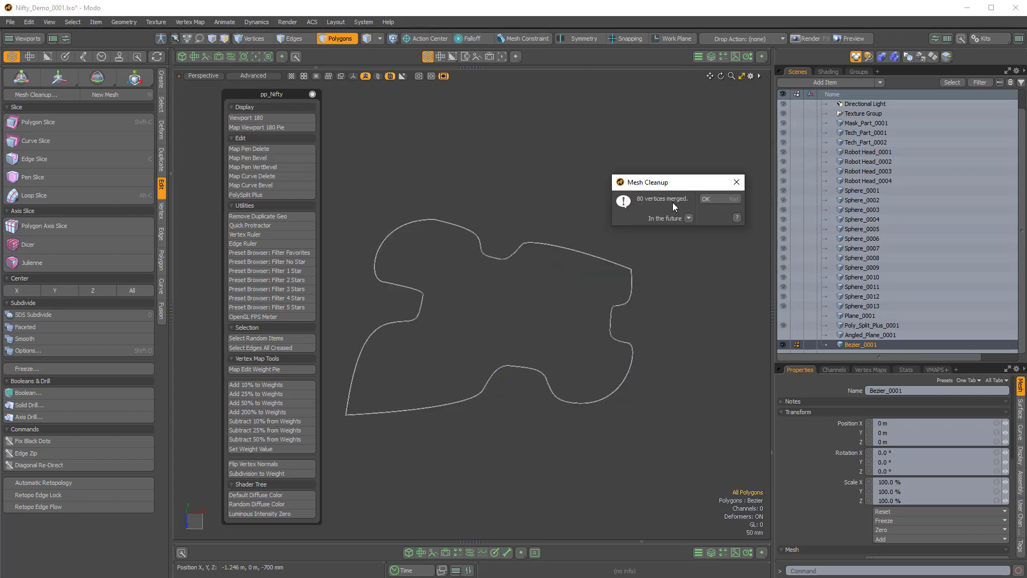
pyautogui.click(714, 200)
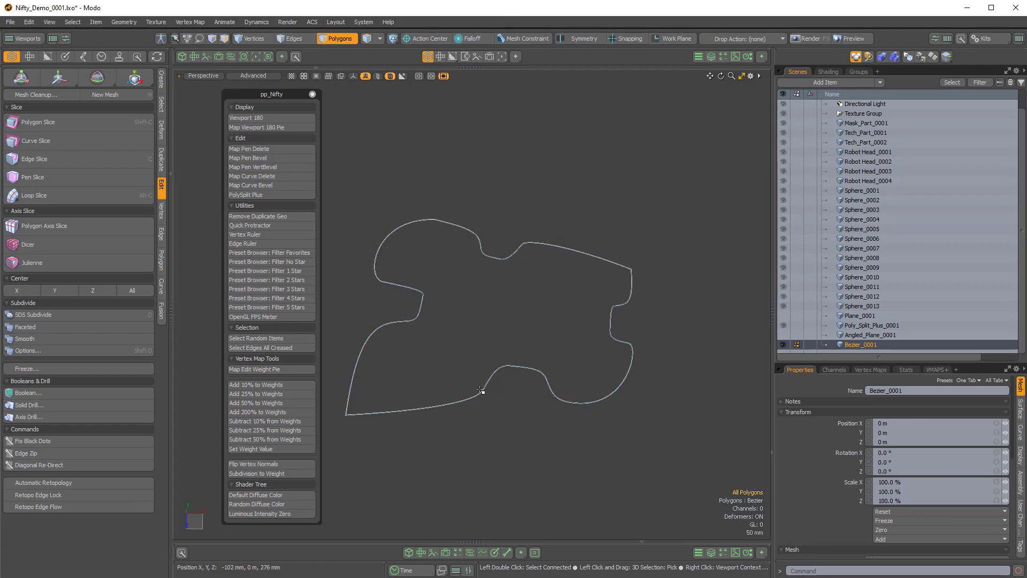
# - Undo the Mesh Cleanup on the Bezier outline
pyautogui.press('[')
pyautogui.hotkey('ctrl', 'z')
pyautogui.hotkey('ctrl', 'z')
# - Remove the duplicate geometry from the selected Bezier outline with Remove Duplicate Geo
pyautogui.keyDown('alt'); pyautogui.moveTo(546, 200); pyautogui.dragTo(577, 198); pyautogui.keyUp('alt')
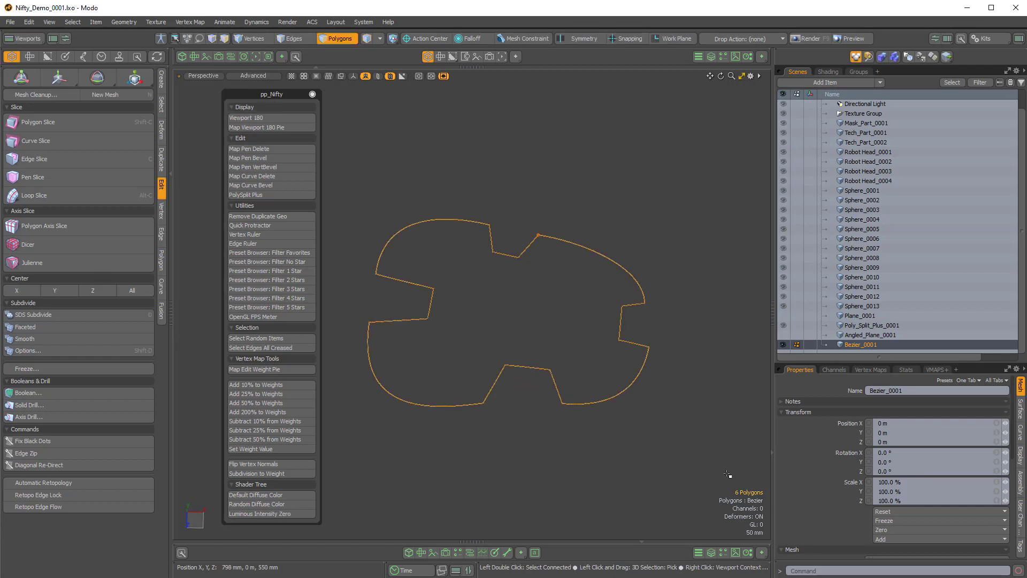
pyautogui.click(275, 217)
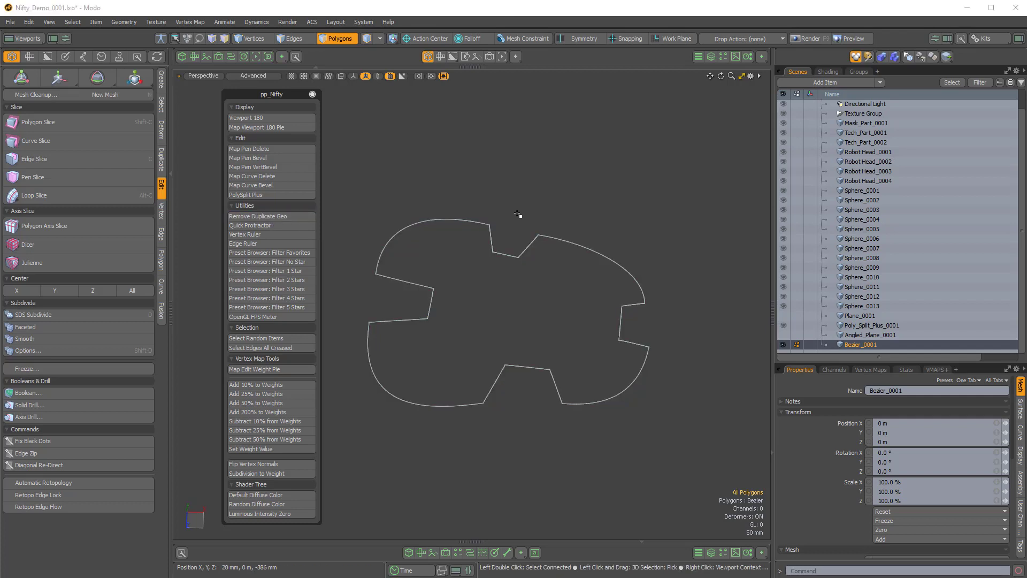
pyautogui.keyDown('alt'); pyautogui.moveTo(498, 263); pyautogui.dragTo(566, 229); pyautogui.keyUp('alt')
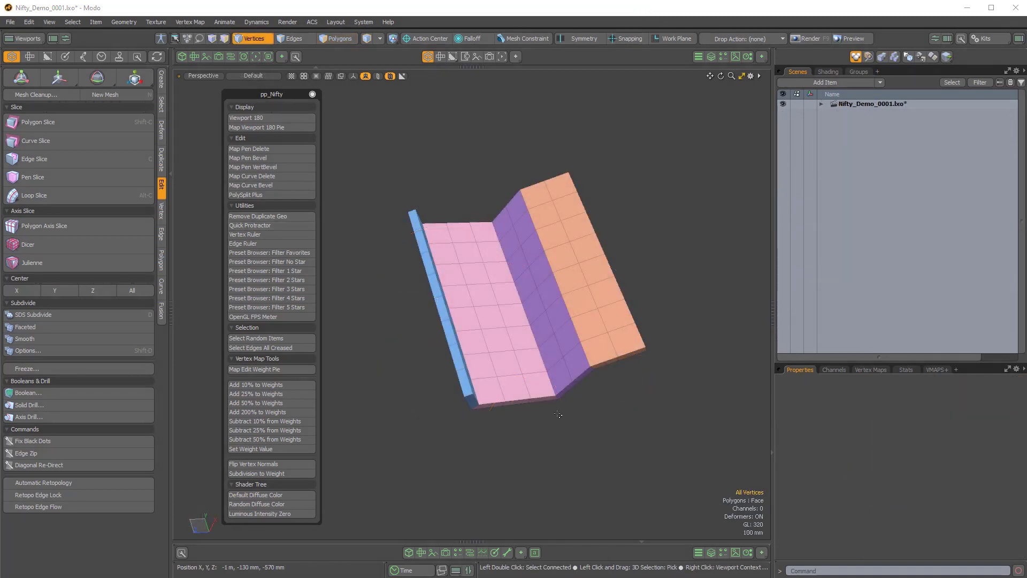
# - Measure the angle between the pink and purple panels with Quick Protractor, using three front-edge corner vertices
pyautogui.keyDown('alt'); pyautogui.moveTo(551, 409); pyautogui.dragTo(583, 379); pyautogui.keyUp('alt')
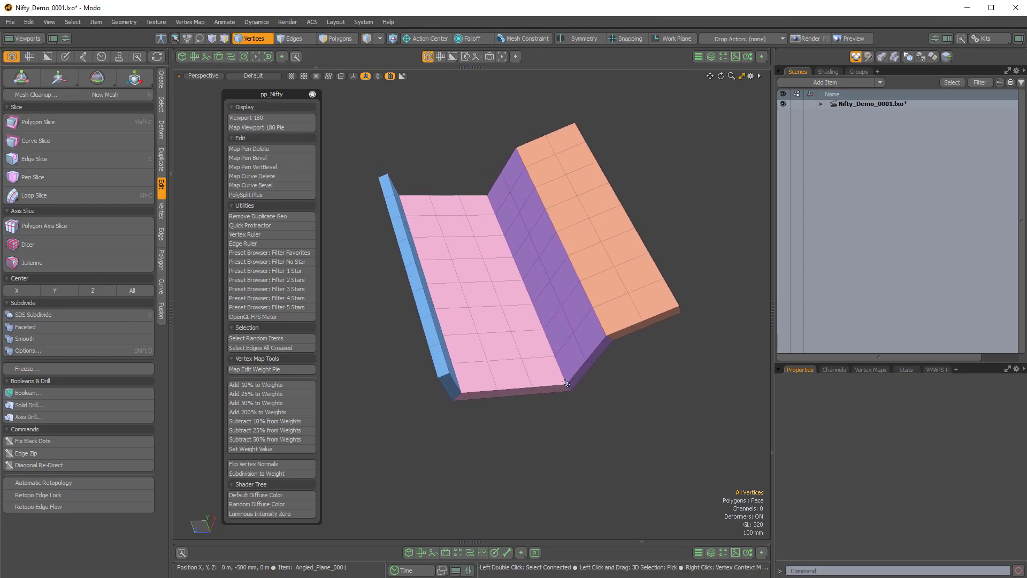
pyautogui.click(566, 384)
pyautogui.keyDown('shift'); pyautogui.click(606, 335); pyautogui.keyUp('shift')
pyautogui.keyDown('shift'); pyautogui.click(468, 397); pyautogui.keyUp('shift')
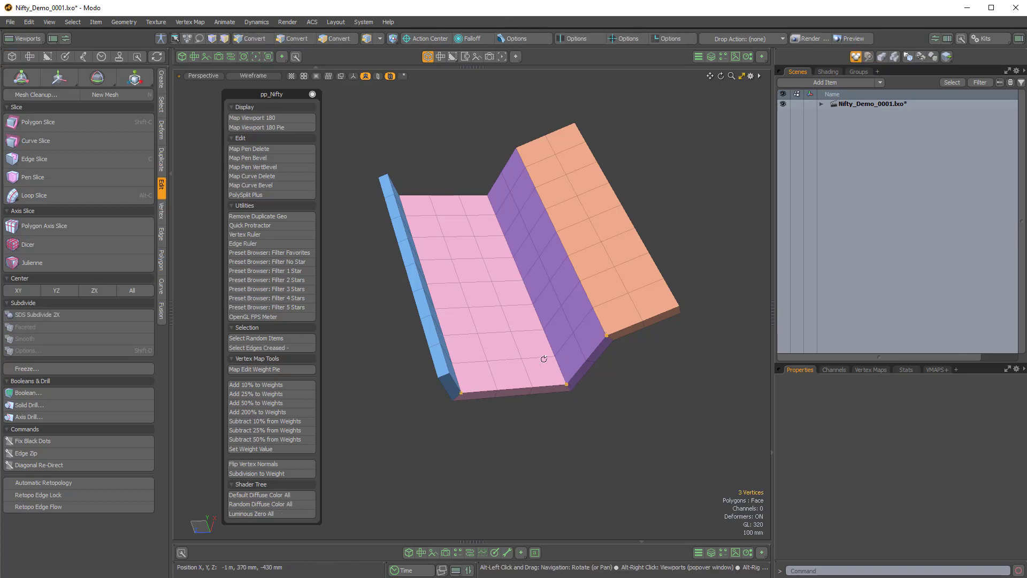
pyautogui.keyDown('alt'); pyautogui.moveTo(482, 360); pyautogui.dragTo(522, 294); pyautogui.keyUp('alt')
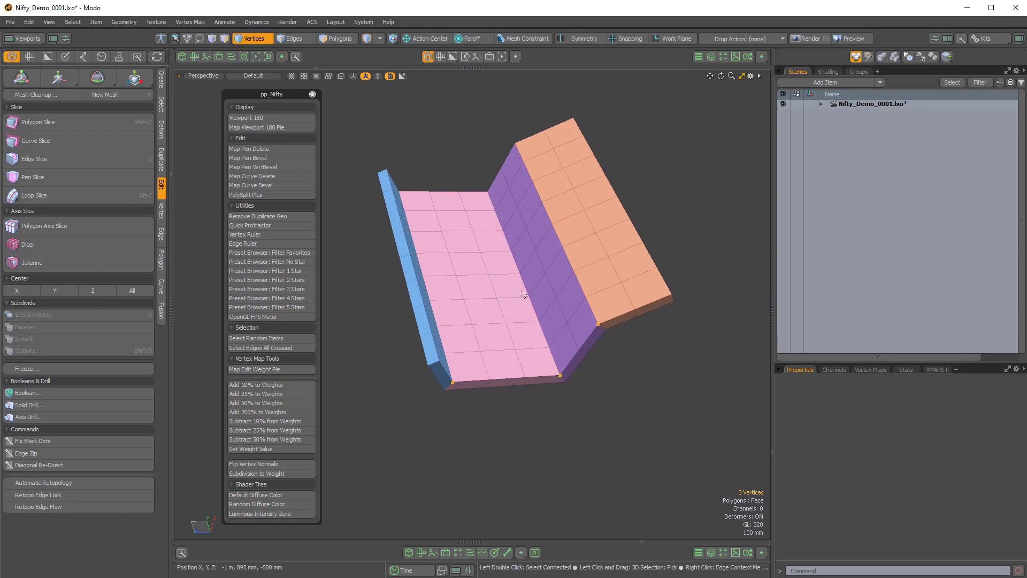
pyautogui.click(275, 226)
pyautogui.keyDown('alt'); pyautogui.moveTo(542, 383); pyautogui.dragTo(513, 314); pyautogui.keyUp('alt')
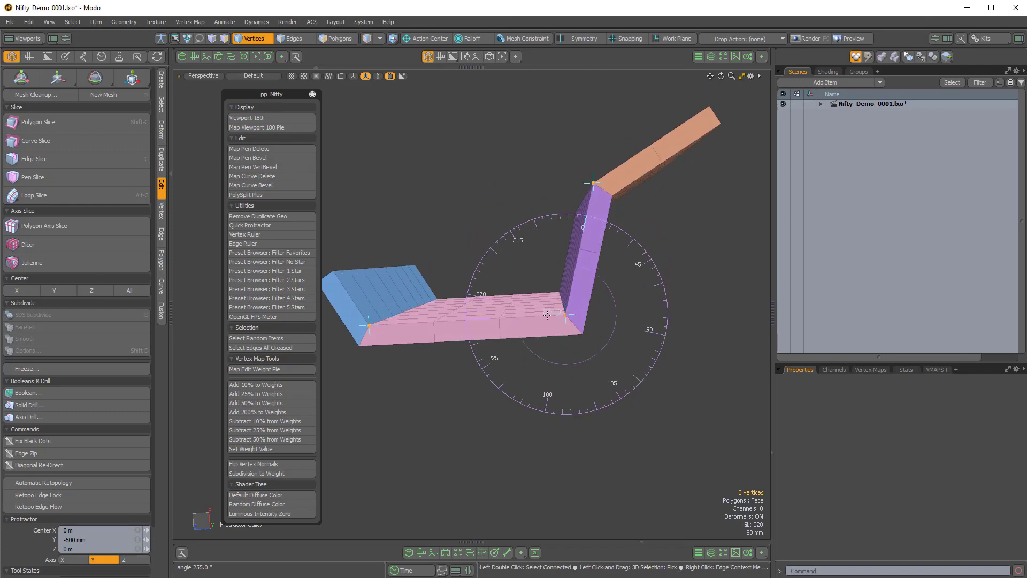
pyautogui.keyDown('alt'); pyautogui.moveTo(585, 267); pyautogui.dragTo(476, 289); pyautogui.keyUp('alt')
pyautogui.press('space')
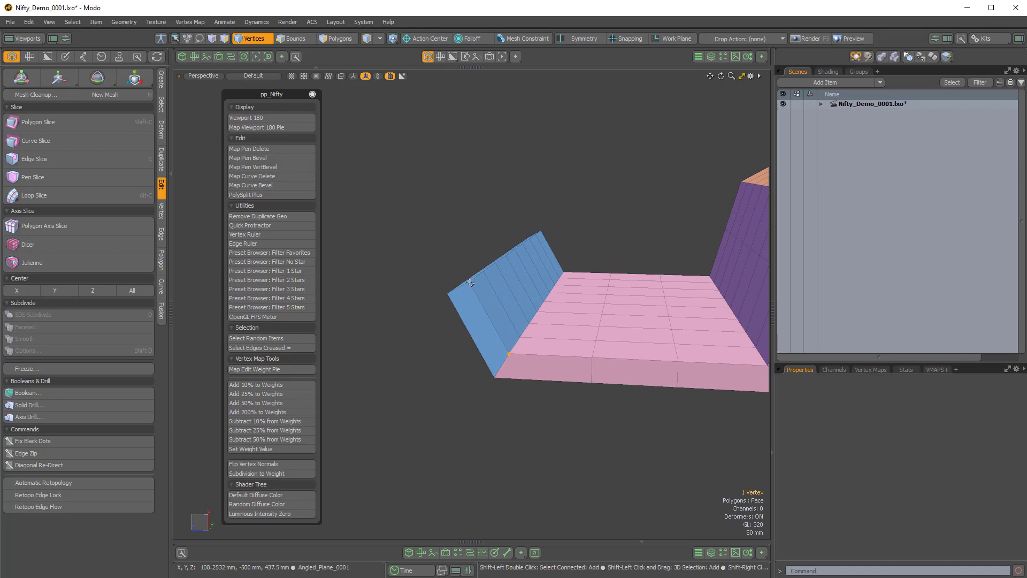
# - Measure the angle between the blue and pink panels with Quick Protractor, using three vertices around their shared corner
pyautogui.keyDown('alt'); pyautogui.moveTo(504, 338); pyautogui.dragTo(505, 351); pyautogui.keyUp('alt')
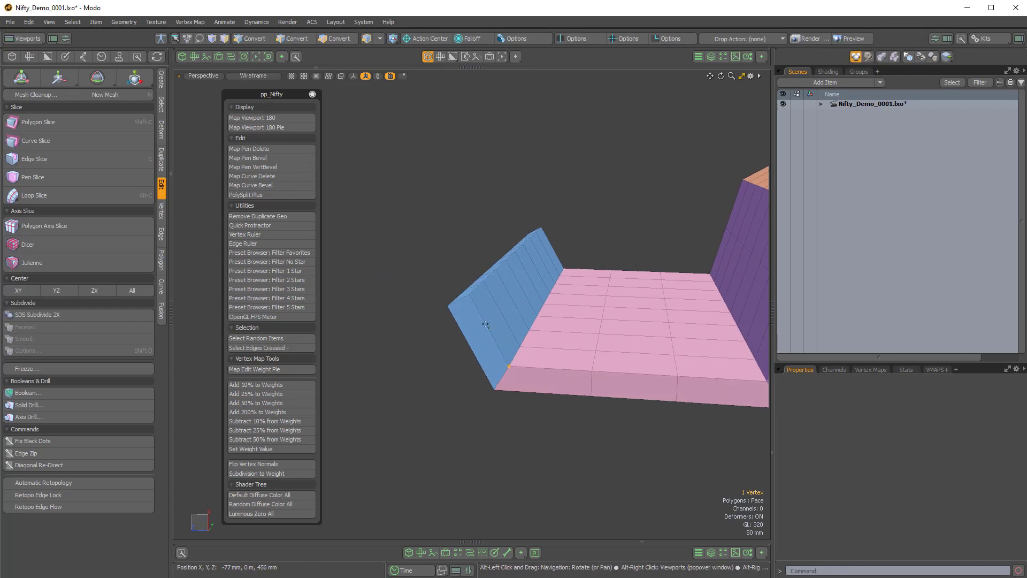
pyautogui.keyDown('shift'); pyautogui.click(469, 294); pyautogui.keyUp('shift')
pyautogui.keyDown('shift'); pyautogui.click(592, 372); pyautogui.keyUp('shift')
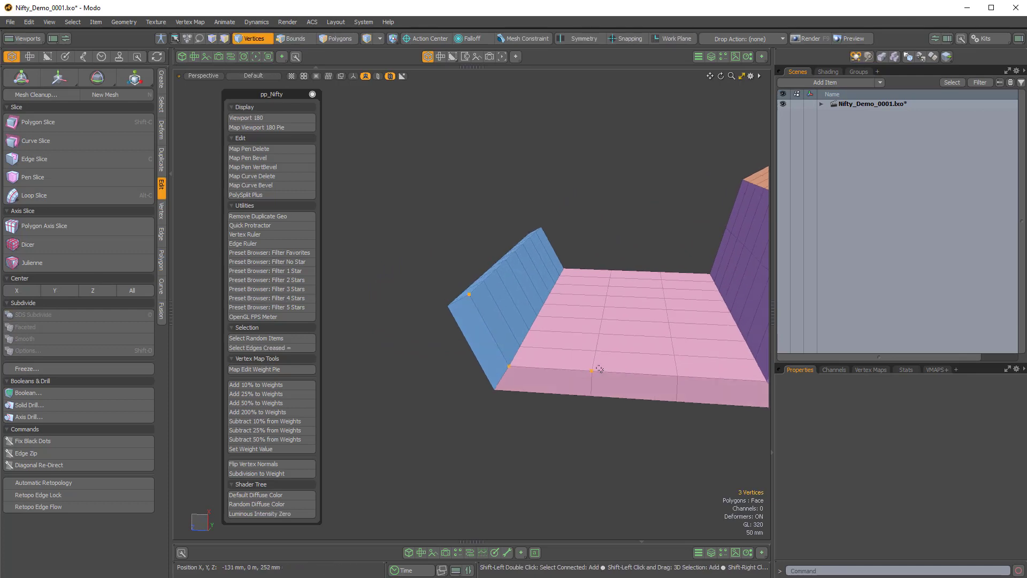
pyautogui.click(263, 225)
pyautogui.keyDown('alt'); pyautogui.moveTo(567, 400); pyautogui.dragTo(517, 315); pyautogui.keyUp('alt')
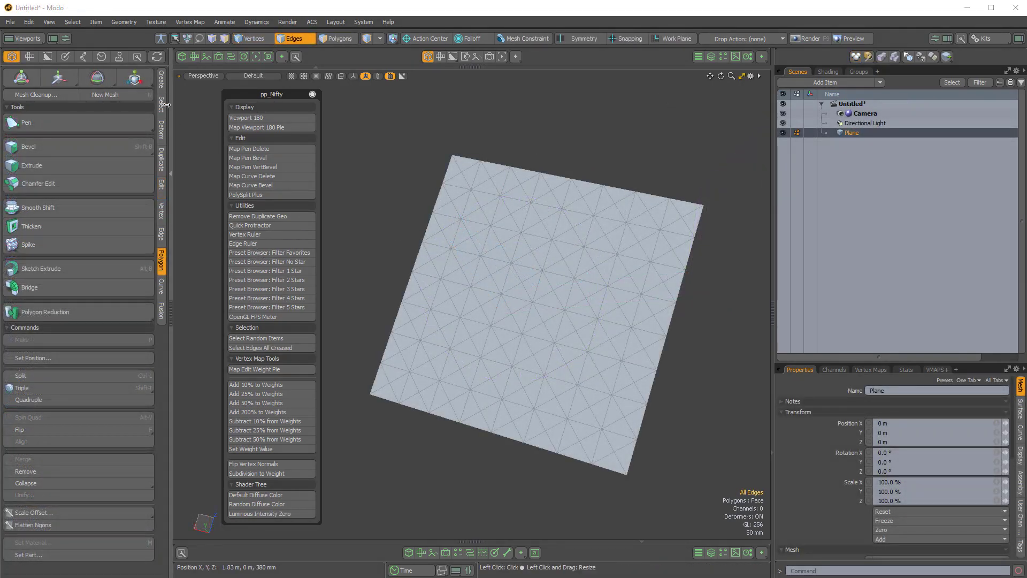
# - Measure the diagonal run of six selected edges on the plane with Edge Ruler
pyautogui.click(161, 79)
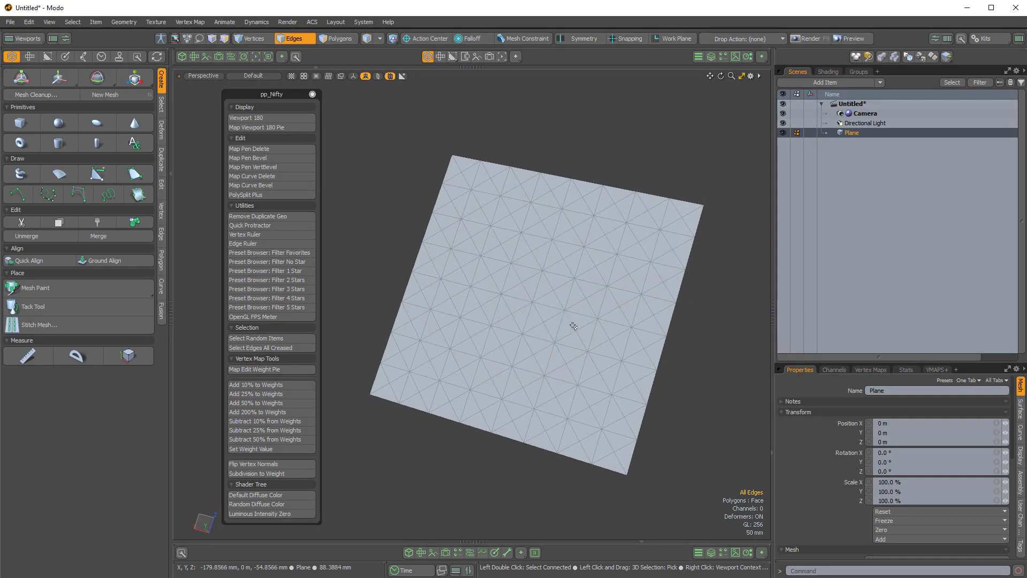
pyautogui.keyDown('shift'); pyautogui.click(504, 248); pyautogui.keyUp('shift')
pyautogui.hotkey('shift', 'g')
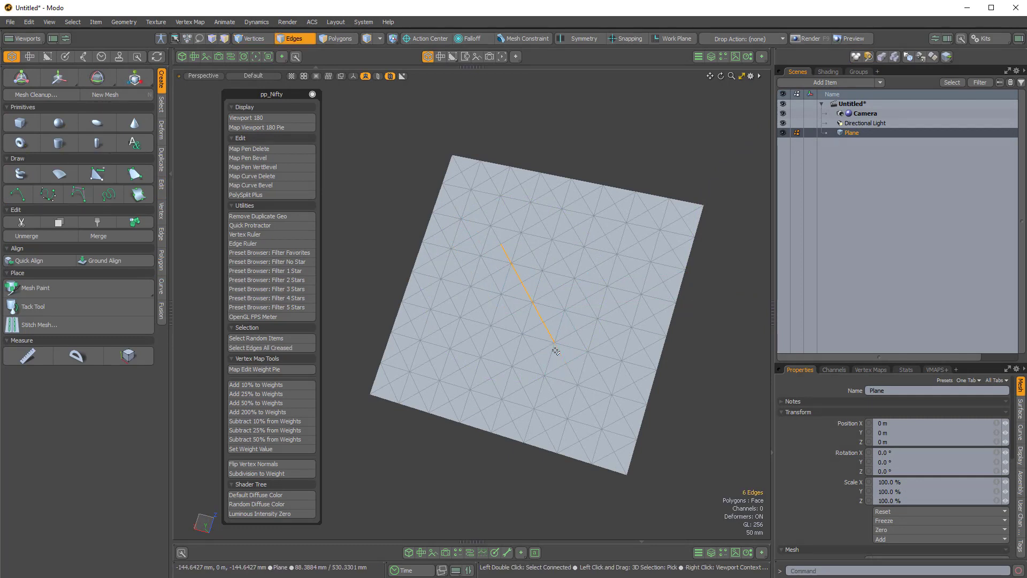
pyautogui.click(25, 357)
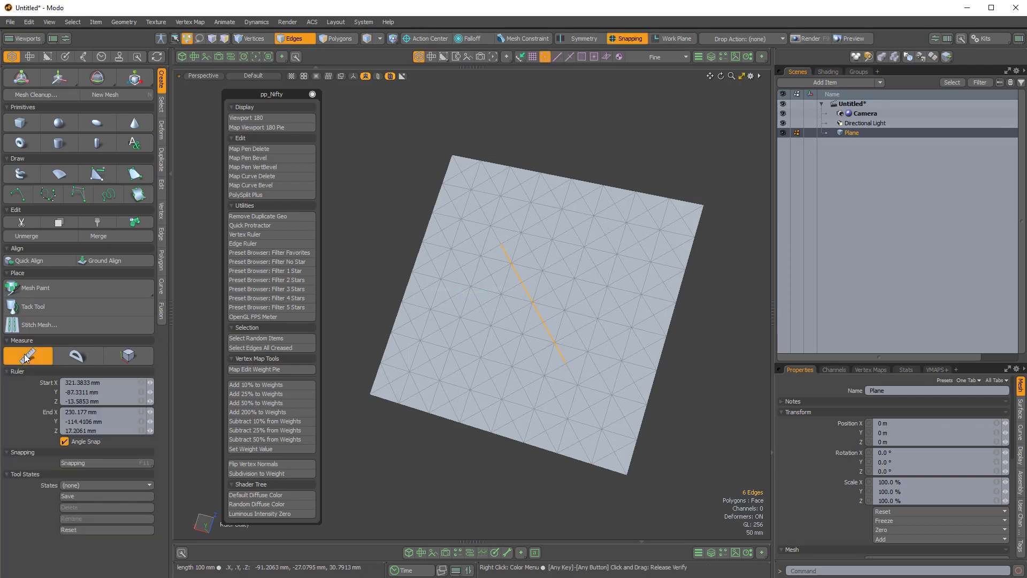
pyautogui.click(250, 243)
pyautogui.keyDown('alt'); pyautogui.moveTo(527, 344); pyautogui.dragTo(639, 115); pyautogui.keyUp('alt')
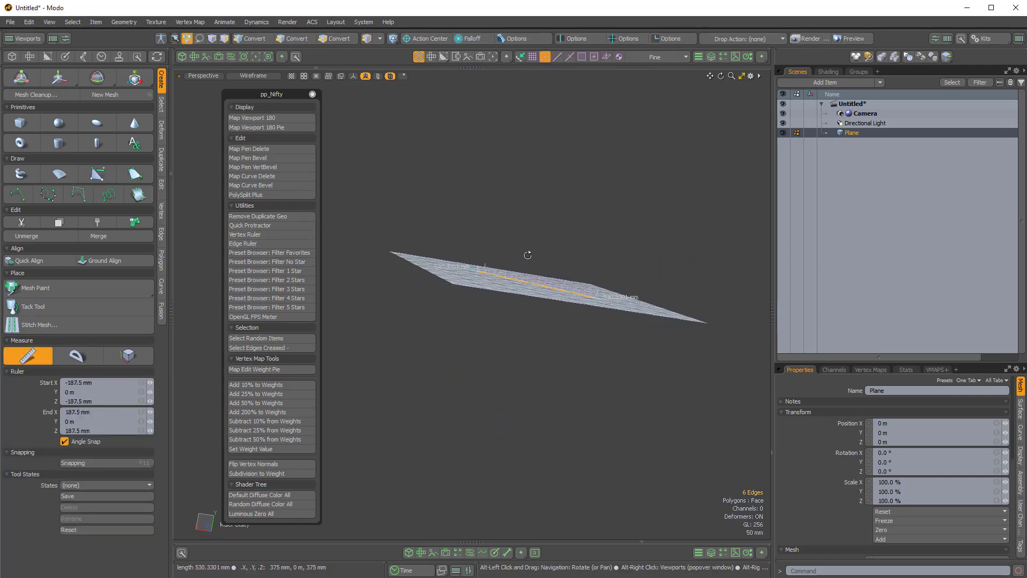
pyautogui.keyDown('alt'); pyautogui.moveTo(527, 255); pyautogui.dragTo(518, 360); pyautogui.keyUp('alt')
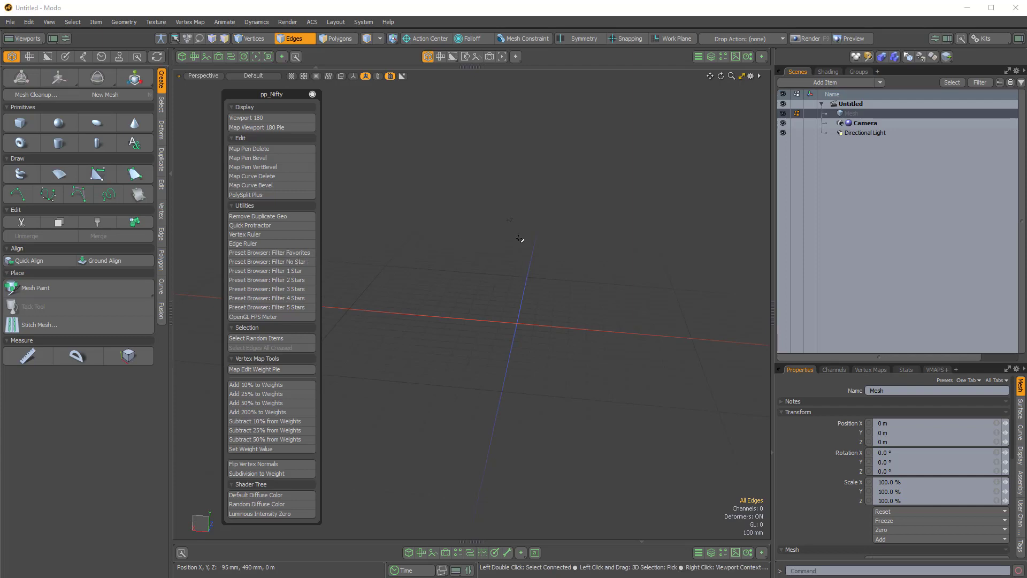
# - Open the preset browser and mark the Aluminum Copper, Gold 1 and Mercury metal colors as favorites
pyautogui.press('F6')
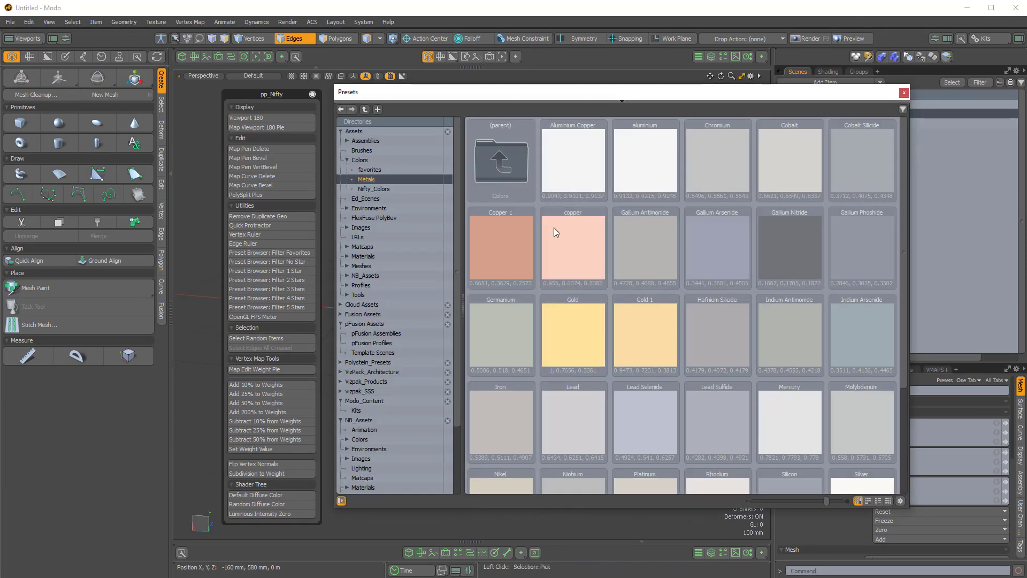
pyautogui.scroll(-3, 676, 309)
pyautogui.scroll(3, 685, 316)
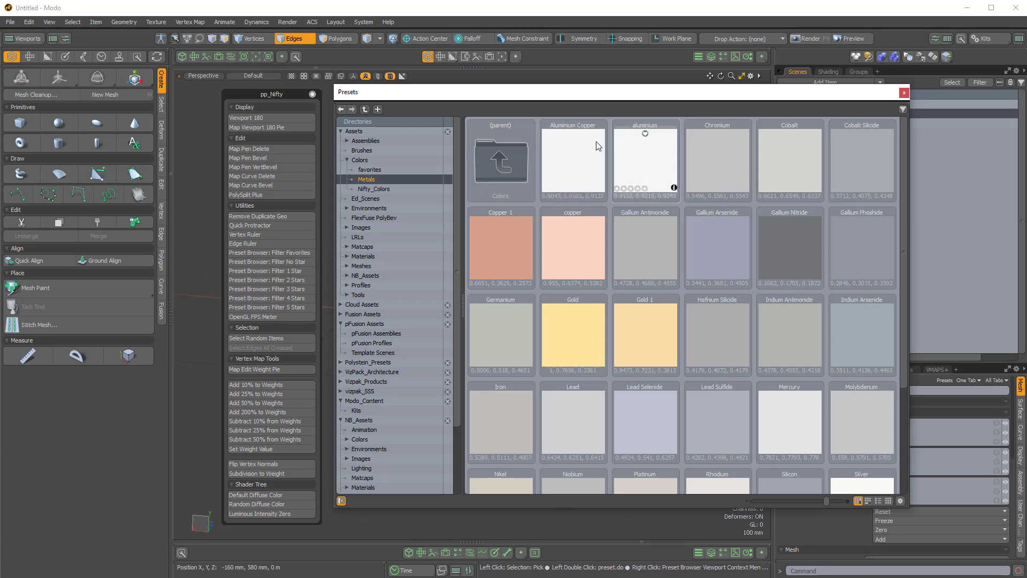
pyautogui.click(573, 137)
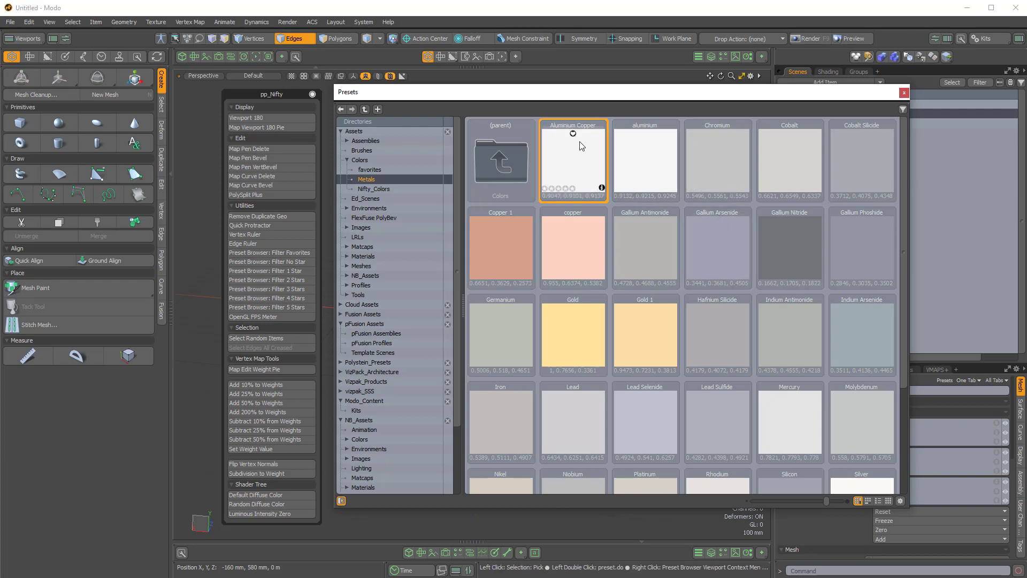
pyautogui.click(644, 310)
pyautogui.click(790, 402)
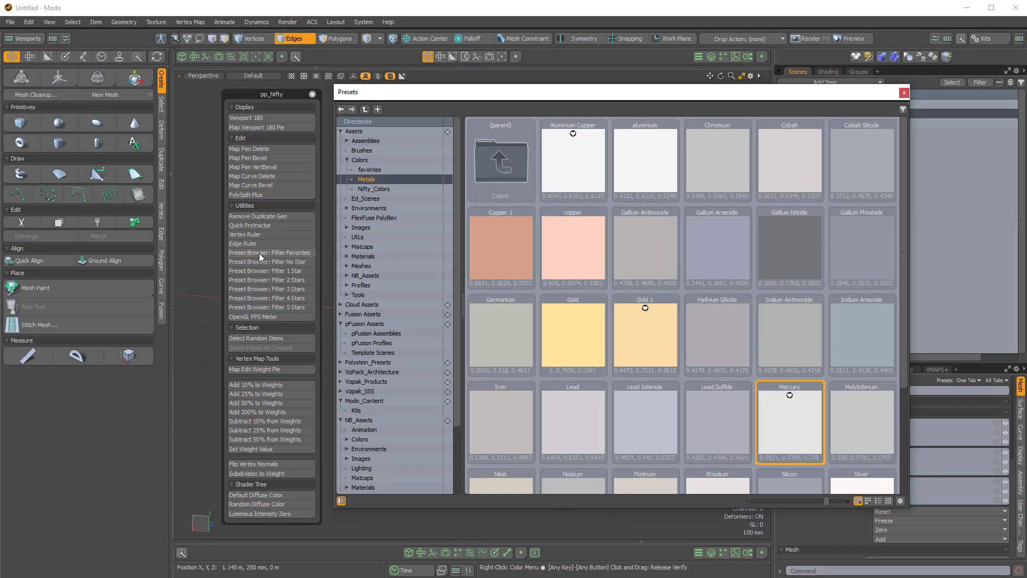
# - Filter the Metals presets to favorites only and restore the full preset list
pyautogui.click(284, 253)
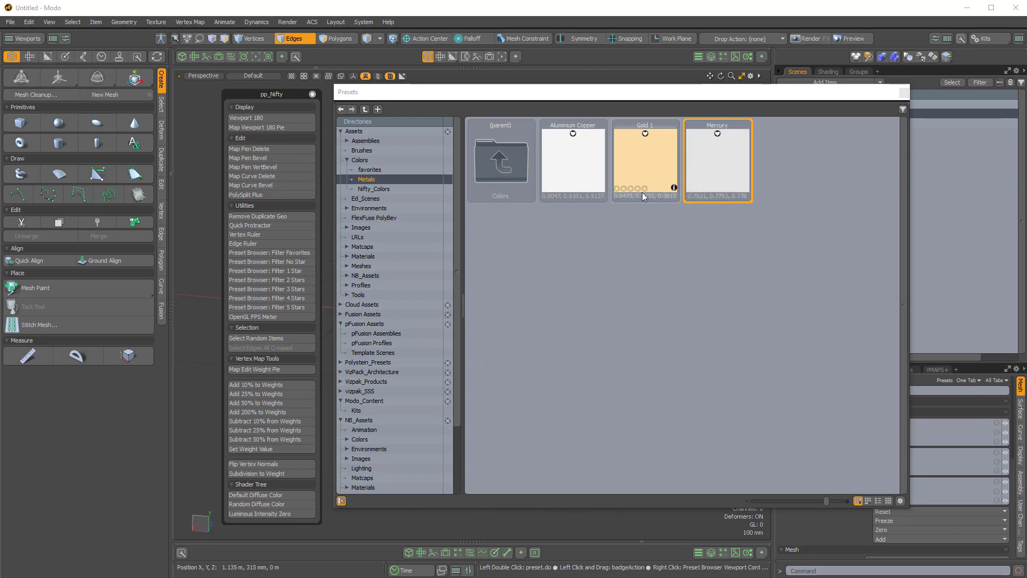
pyautogui.click(276, 262)
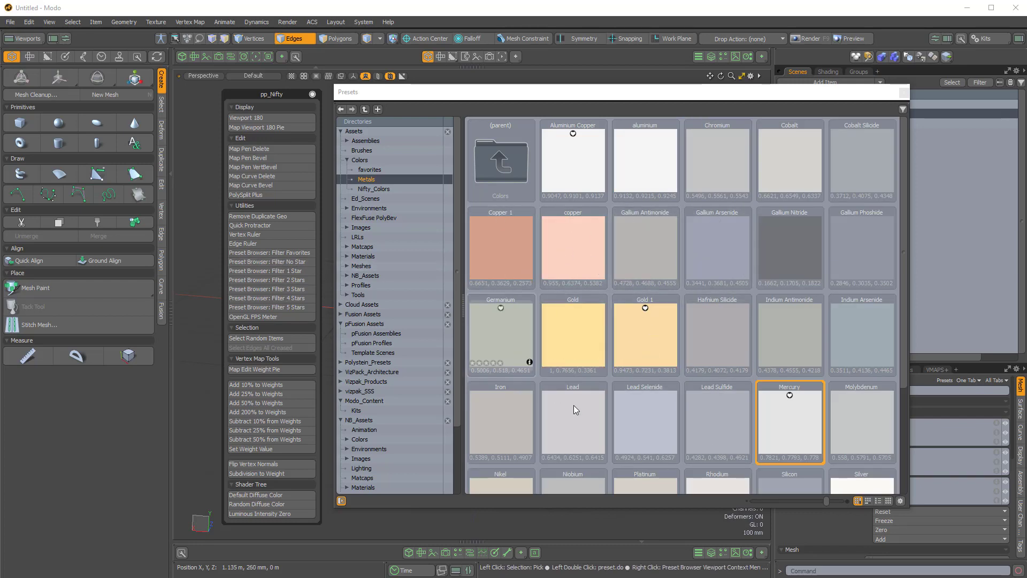
# - Remove the favorite marks from the metal presets and rate Aluminum Copper, Gallium Antimonide and Lead one star
pyautogui.click(642, 312)
pyautogui.click(574, 140)
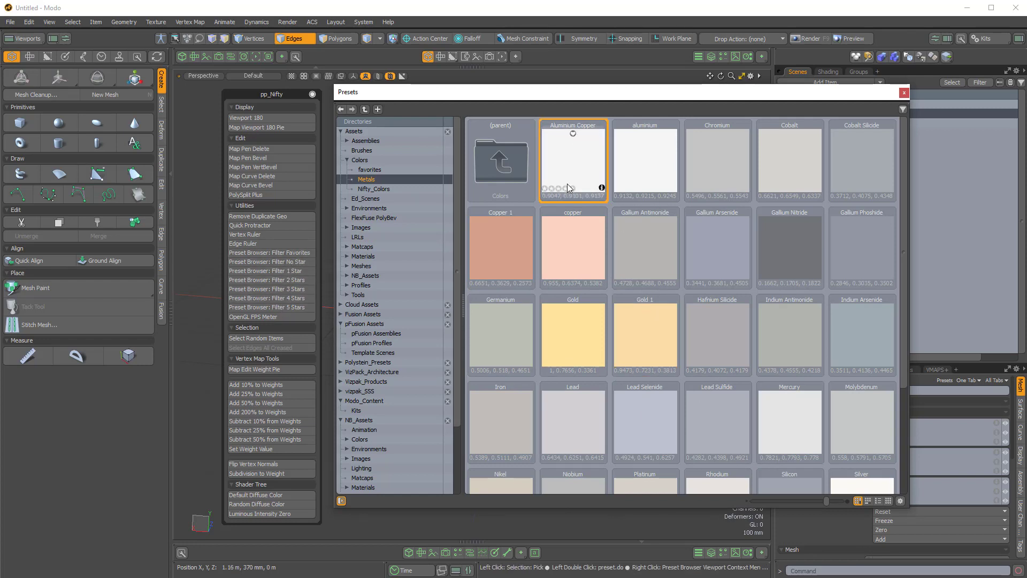
pyautogui.click(547, 188)
pyautogui.click(618, 275)
pyautogui.click(544, 450)
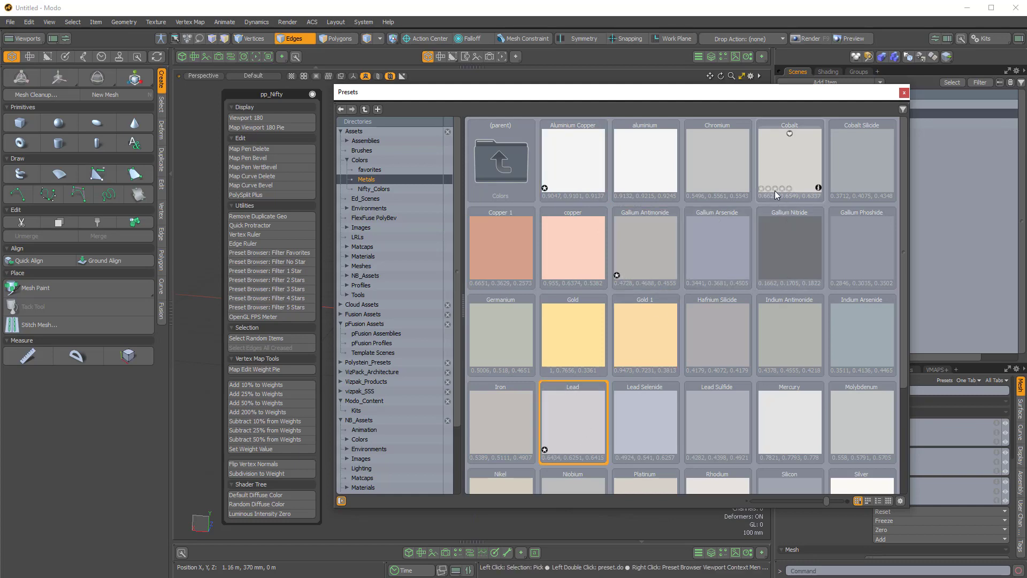
# - Rate Cobalt two stars, and Titanium-Nitride, Mercury and Cobalt Silicide four stars
pyautogui.click(769, 187)
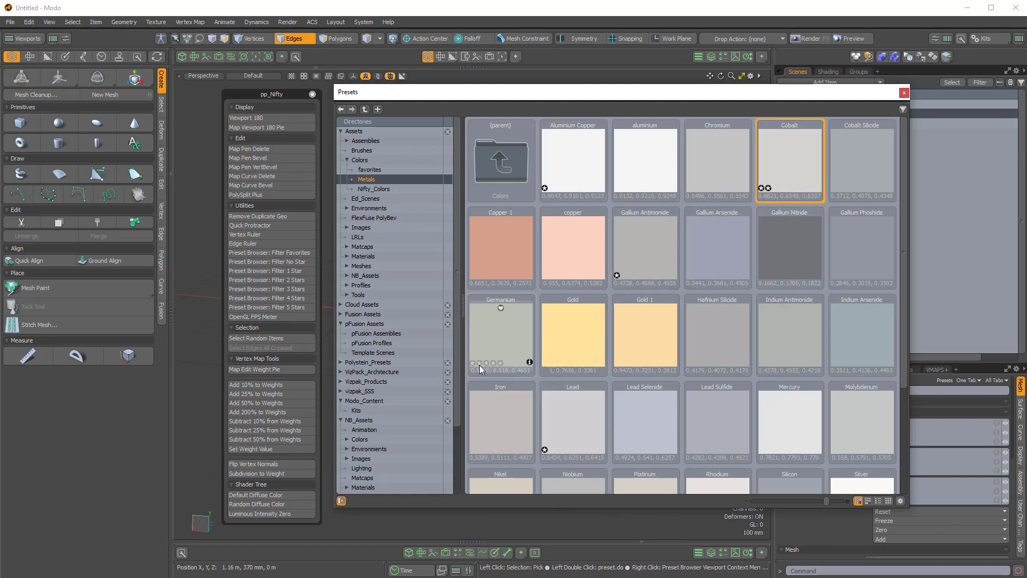
pyautogui.click(479, 365)
pyautogui.scroll(-3, 596, 348)
pyautogui.click(639, 479)
pyautogui.click(784, 304)
pyautogui.click(783, 303)
pyautogui.scroll(3, 787, 297)
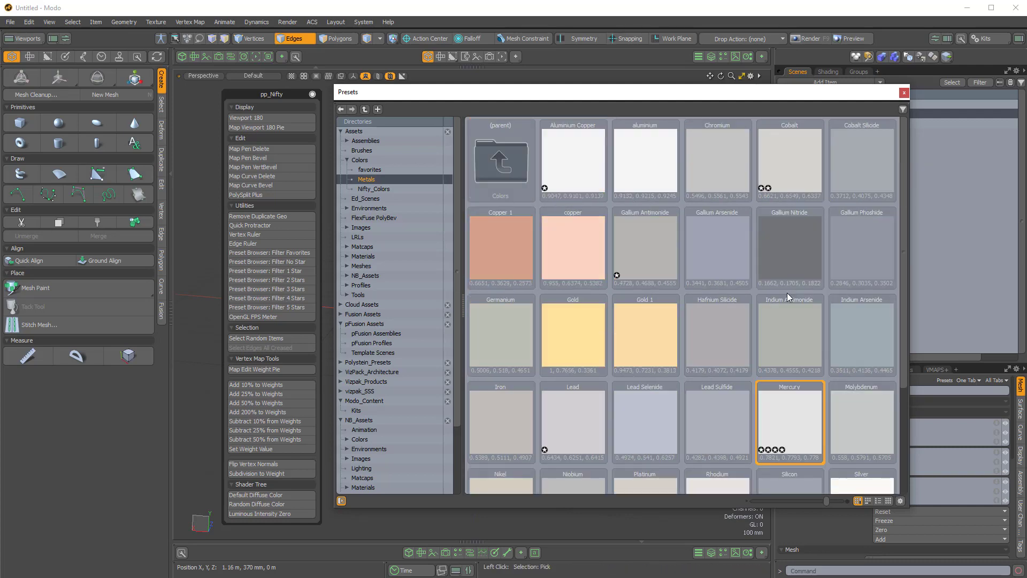
pyautogui.click(854, 188)
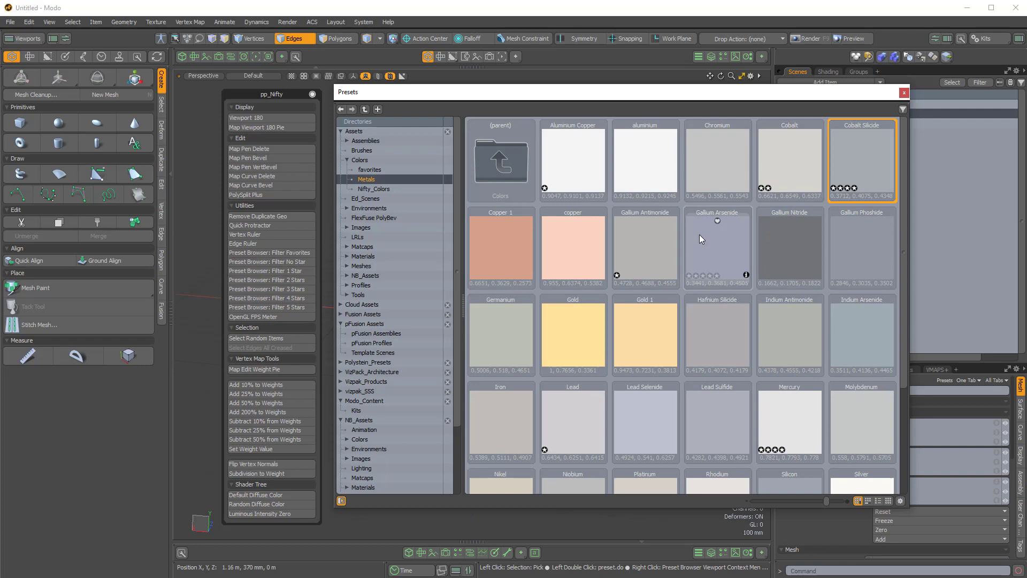
# - Filter the Metals presets by one-star, two-star and four-star ratings in turn
pyautogui.click(278, 270)
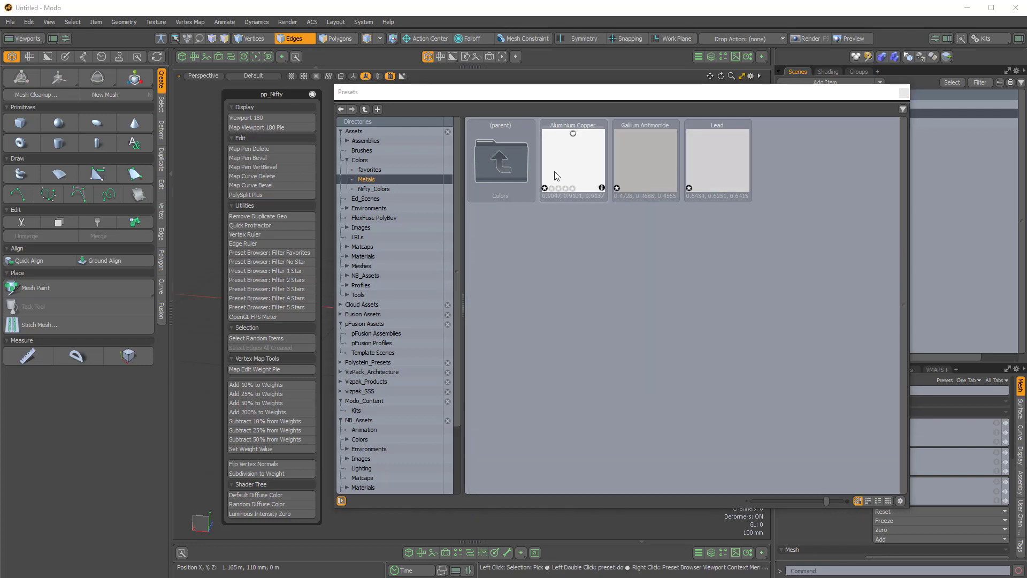
pyautogui.click(278, 280)
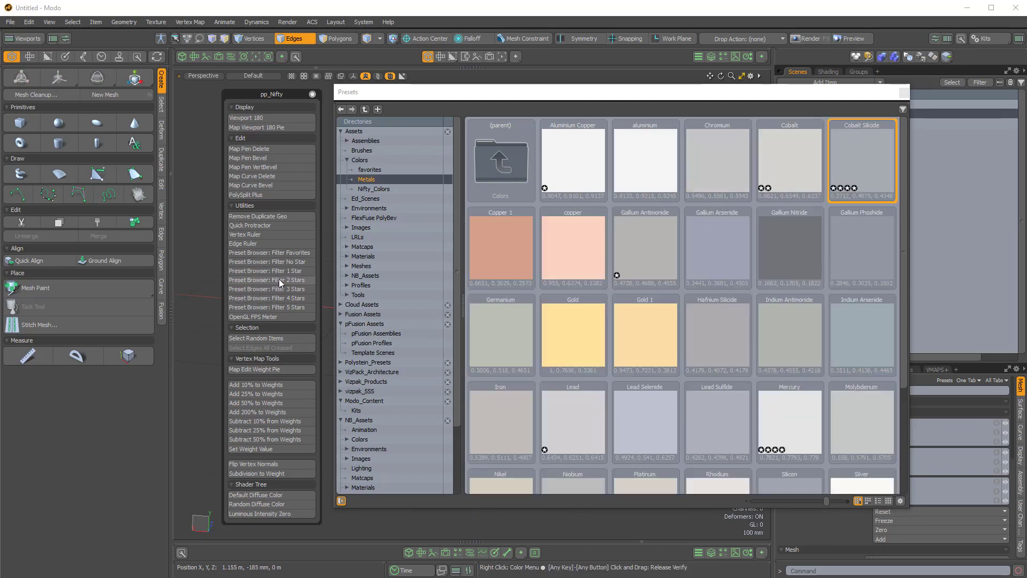
pyautogui.click(277, 280)
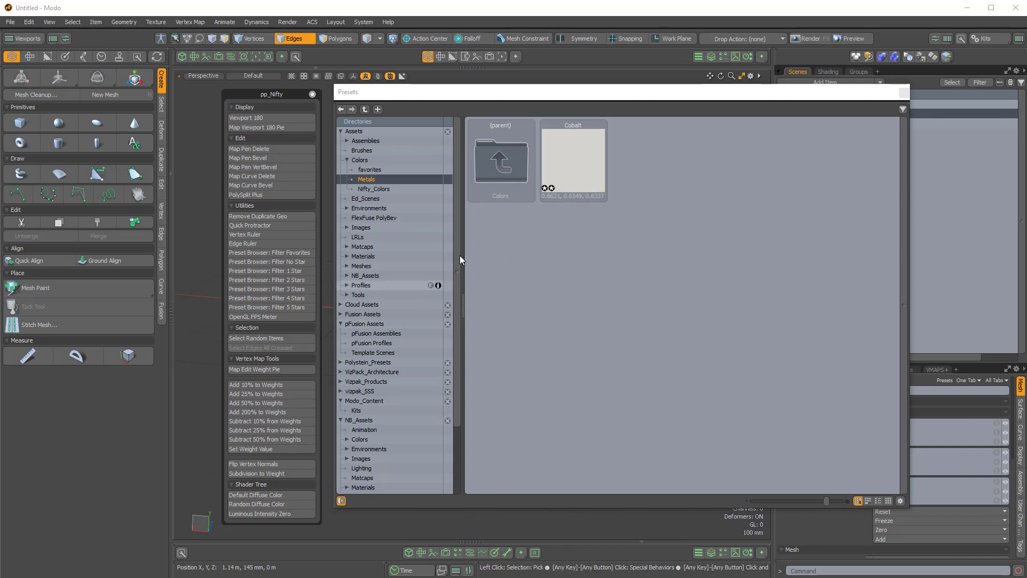
pyautogui.click(281, 297)
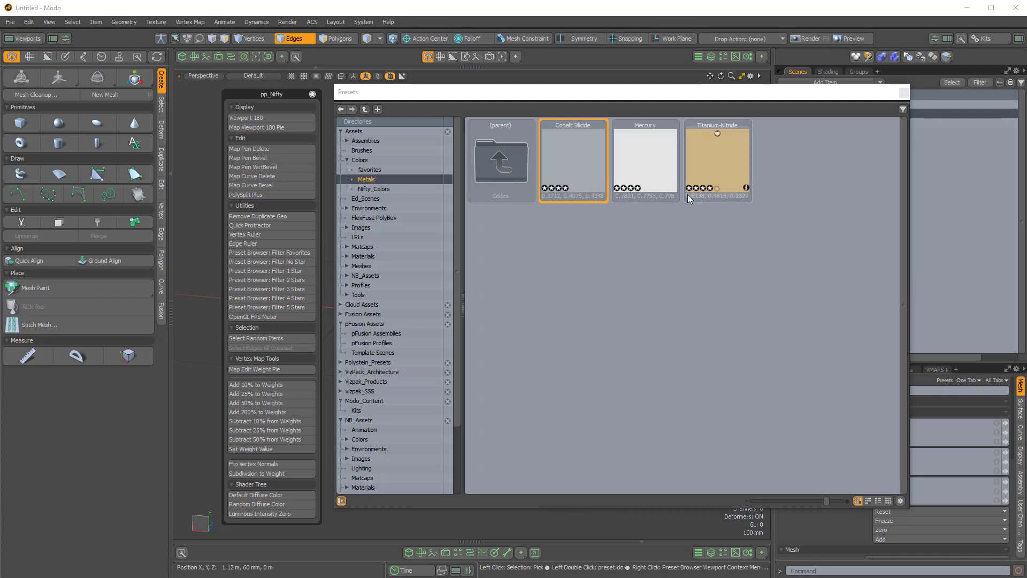
pyautogui.click(736, 261)
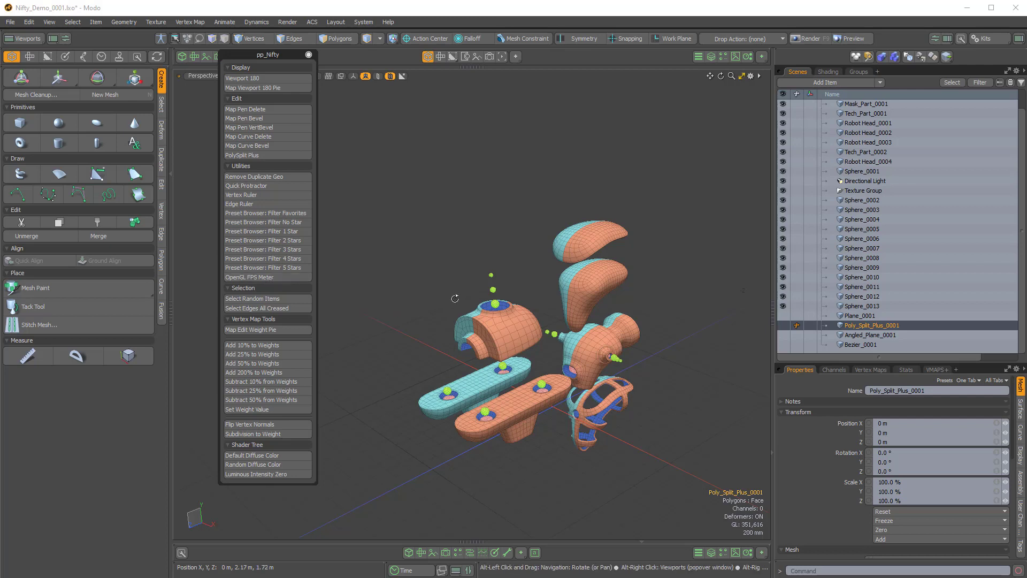
# - Turn on the OpenGL FPS Meter, check the frame rate while orbiting the robot parts, and turn the meter off
pyautogui.keyDown('alt'); pyautogui.moveTo(457, 298); pyautogui.dragTo(464, 298); pyautogui.keyUp('alt')
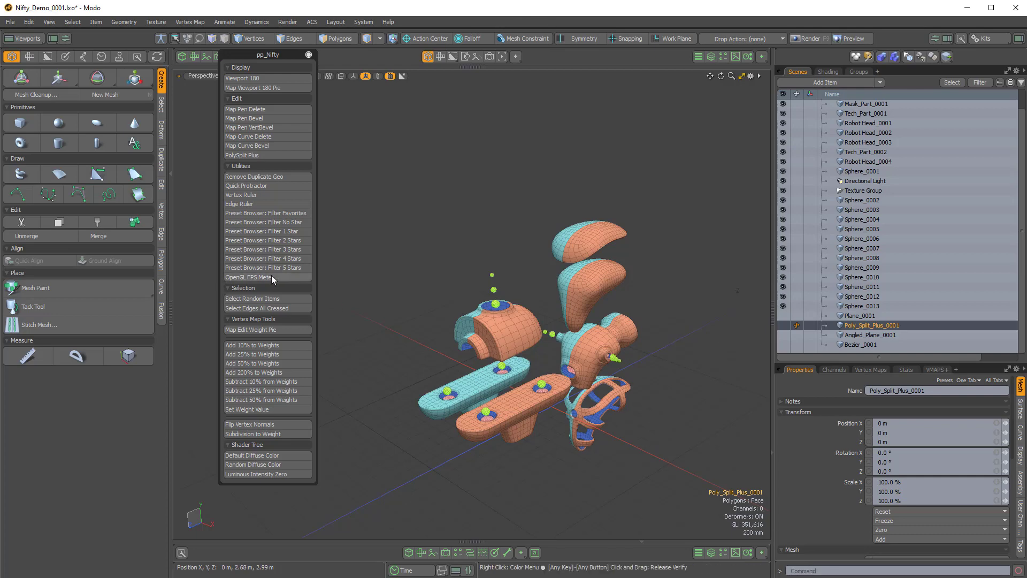
pyautogui.click(261, 277)
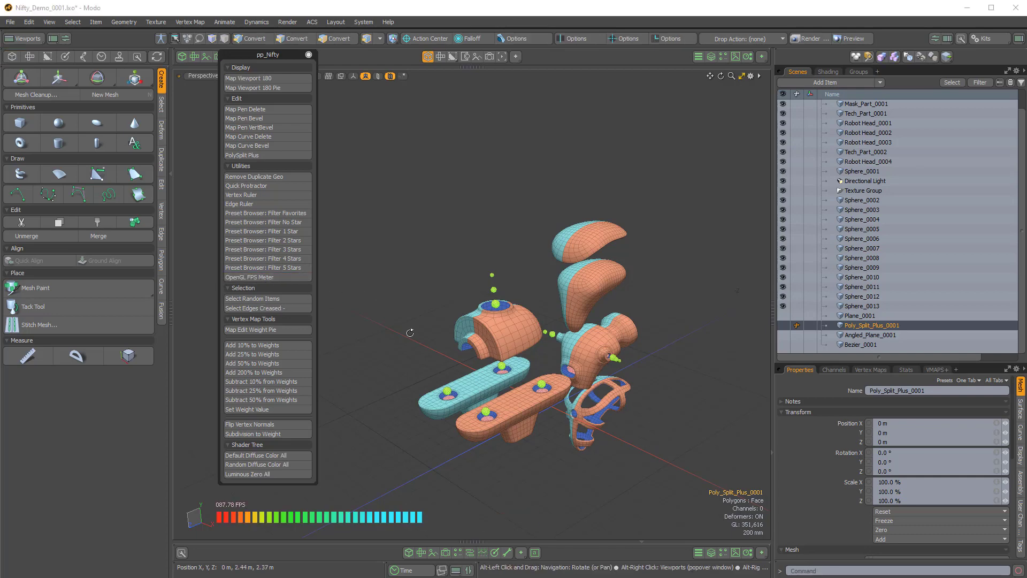
pyautogui.keyDown('alt'); pyautogui.moveTo(663, 300); pyautogui.dragTo(601, 302); pyautogui.keyUp('alt')
pyautogui.click(278, 277)
pyautogui.keyDown('alt'); pyautogui.moveTo(482, 276); pyautogui.dragTo(551, 284); pyautogui.keyUp('alt')
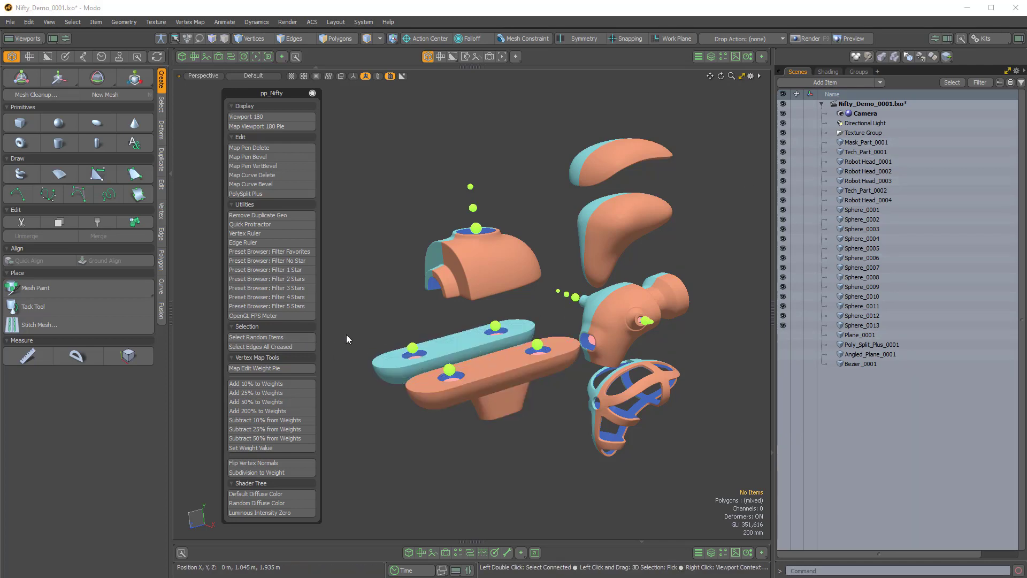
# - Select 12 random items in the scene with Select Random Items
pyautogui.click(291, 336)
pyautogui.moveTo(463, 125); pyautogui.dragTo(450, 110)
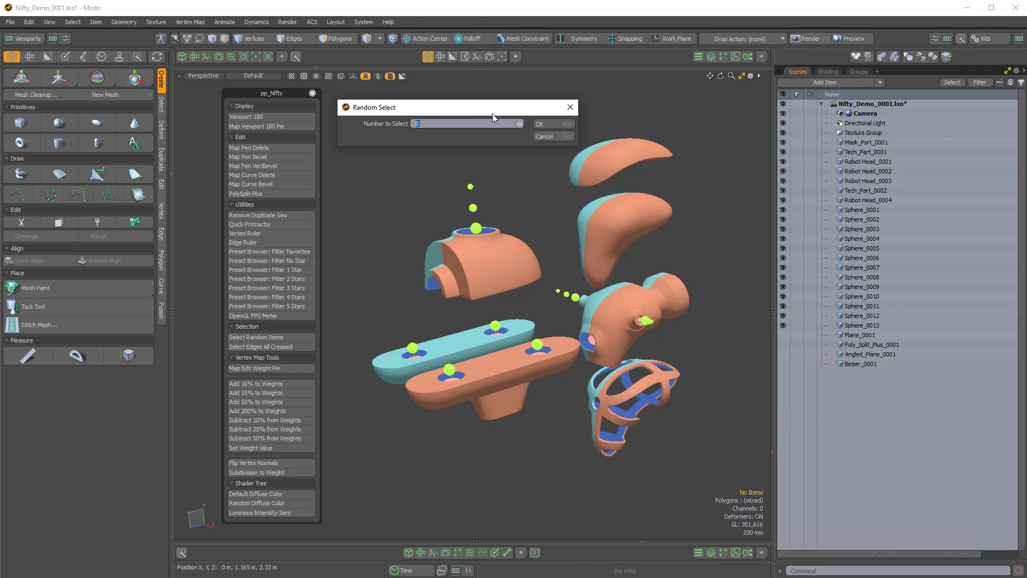
pyautogui.write('12')
pyautogui.click(543, 123)
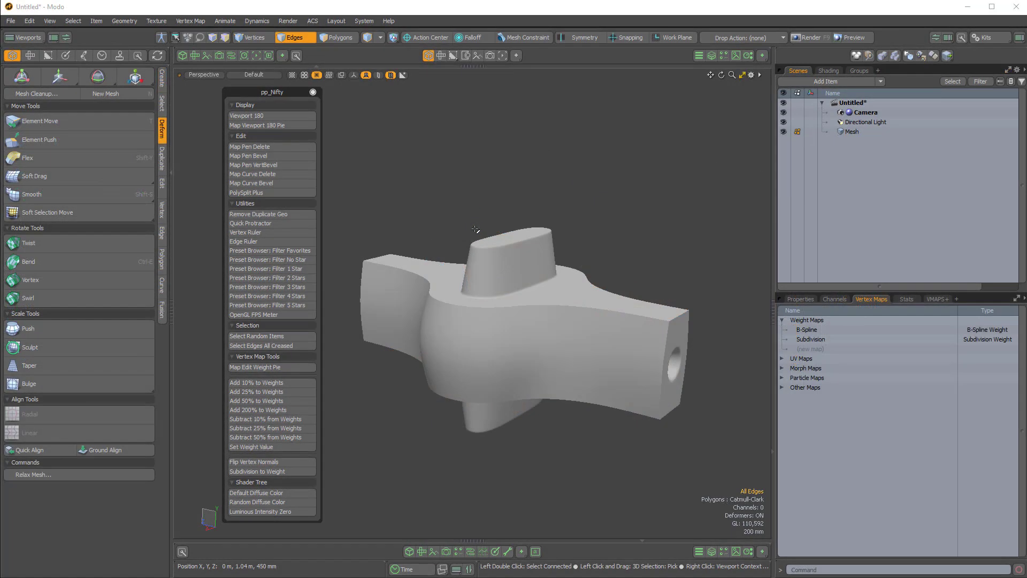
# - Select all creased edges of the mesh, followed by only the edges with a crease value of 0.3
pyautogui.click(284, 345)
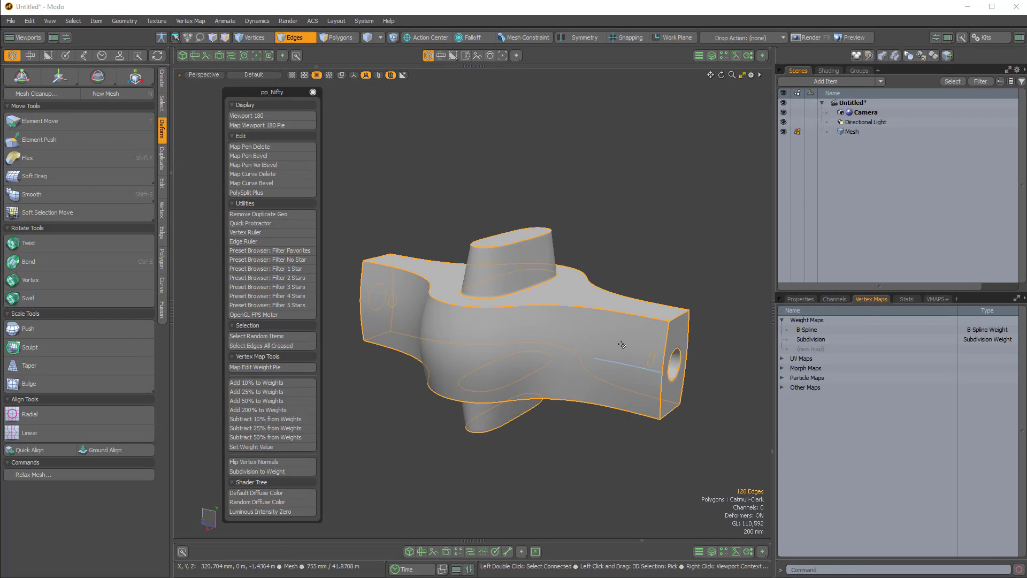
pyautogui.click(296, 344)
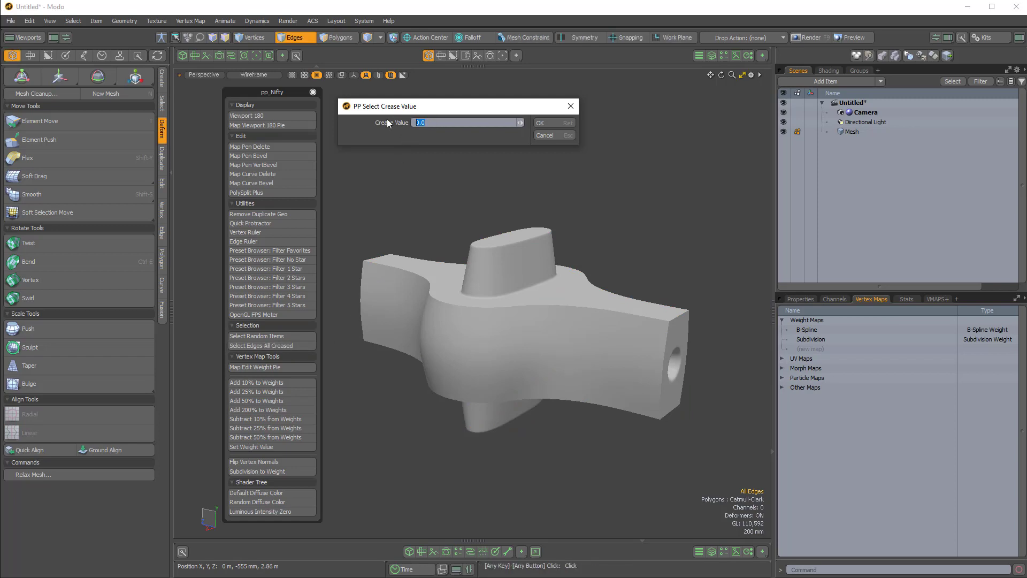
pyautogui.write('.3')
pyautogui.click(550, 122)
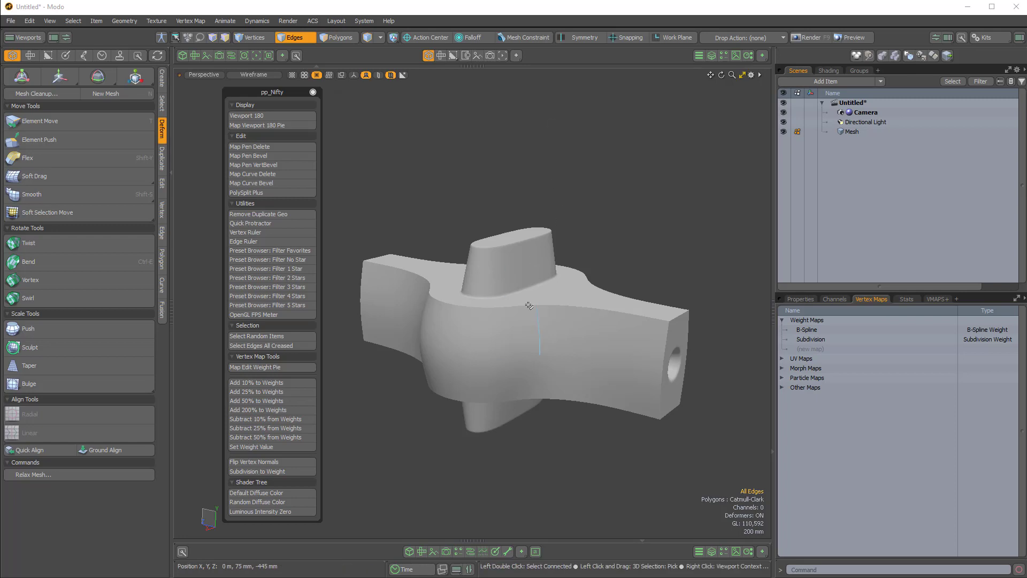
# - Select only the mesh edges with a crease value of 0.7
pyautogui.click(279, 346)
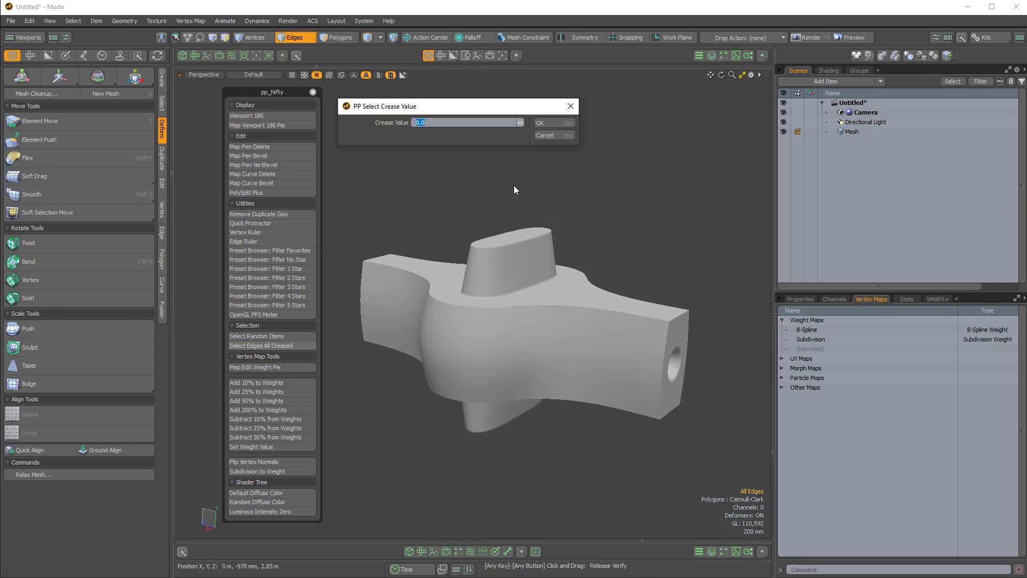
pyautogui.write('.7')
pyautogui.click(558, 123)
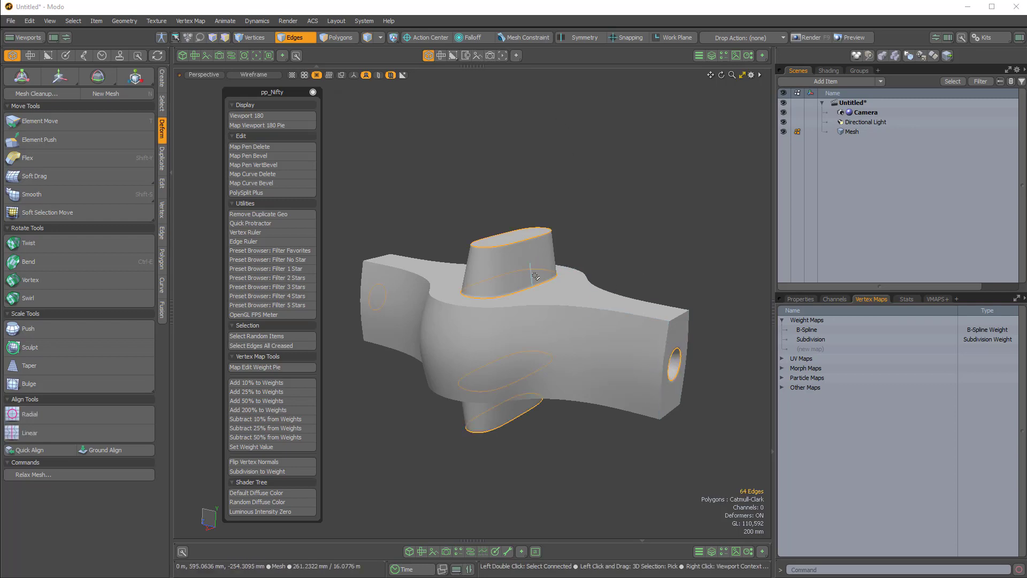
# - Select only the mesh edges with a crease value of 0.5
pyautogui.press('ctrl')
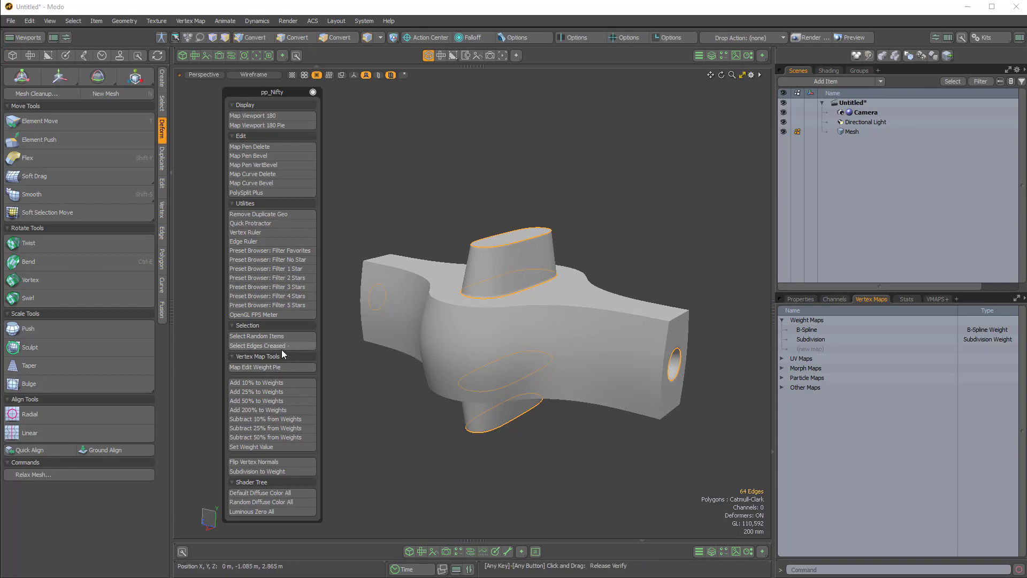
pyautogui.keyDown('ctrl'); pyautogui.click(280, 349); pyautogui.keyUp('ctrl')
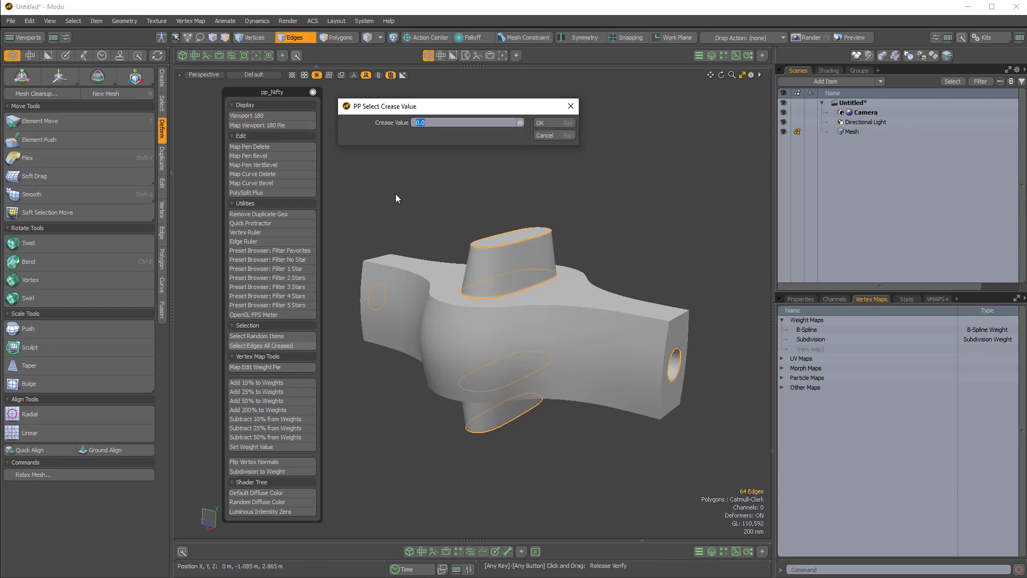
pyautogui.write('.5')
pyautogui.click(560, 122)
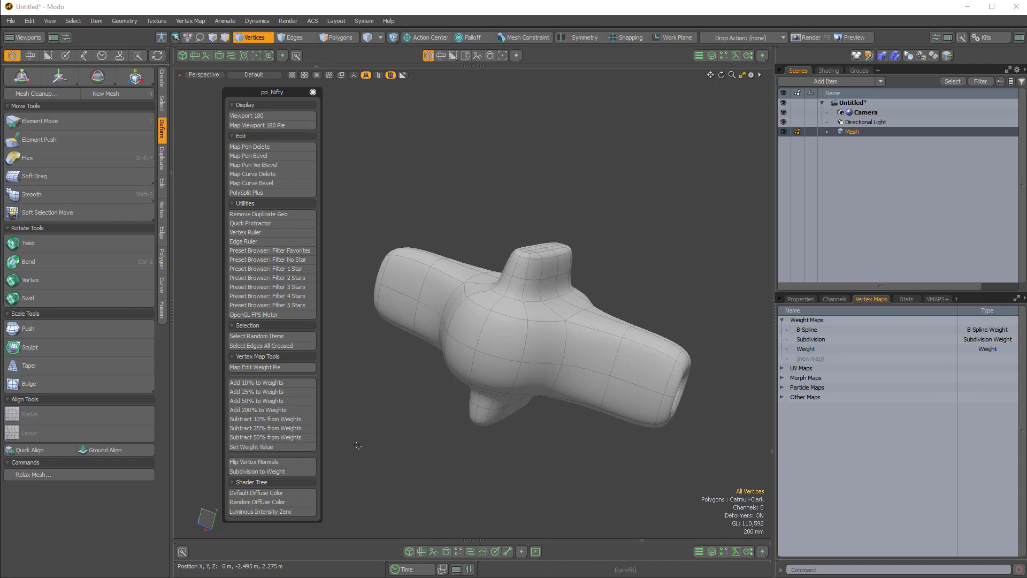
# - Show the Weight map in the viewport and select the row of vertices running between the ends of the mesh's two arms
pyautogui.click(806, 348)
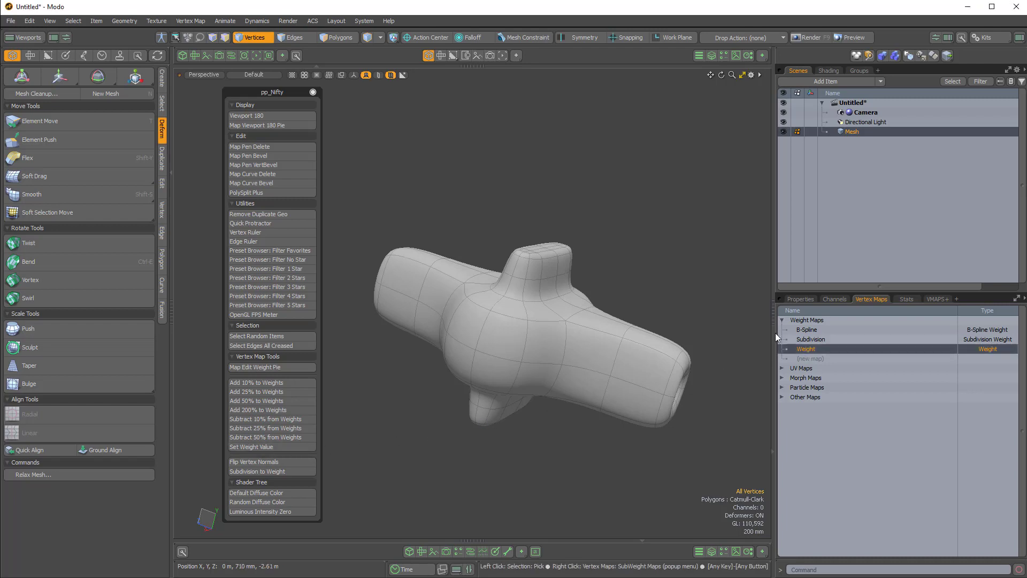
pyautogui.click(316, 75)
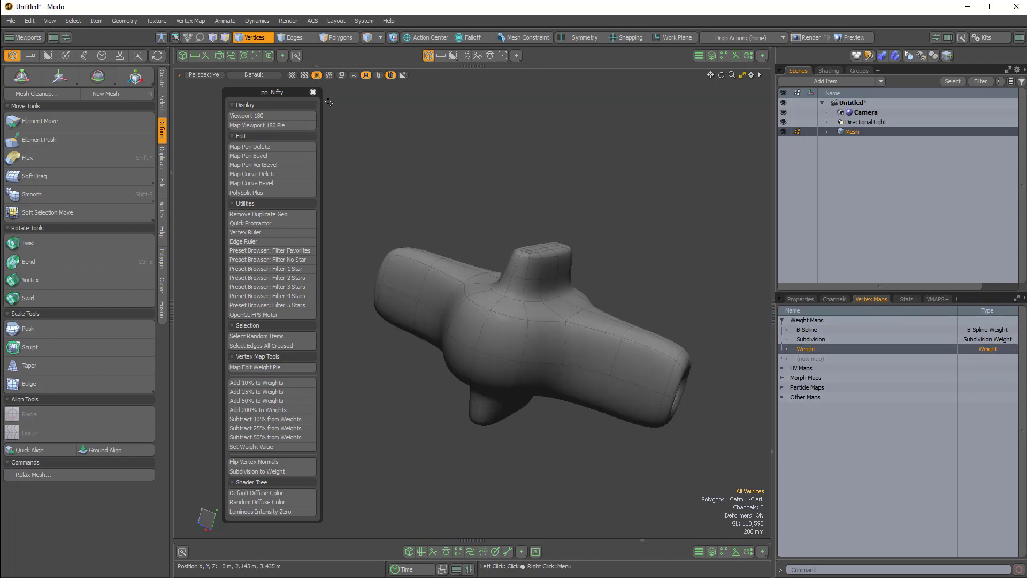
pyautogui.click(381, 285)
pyautogui.keyDown('shift'); pyautogui.click(663, 394); pyautogui.keyUp('shift')
pyautogui.hotkey('shift', 'g')
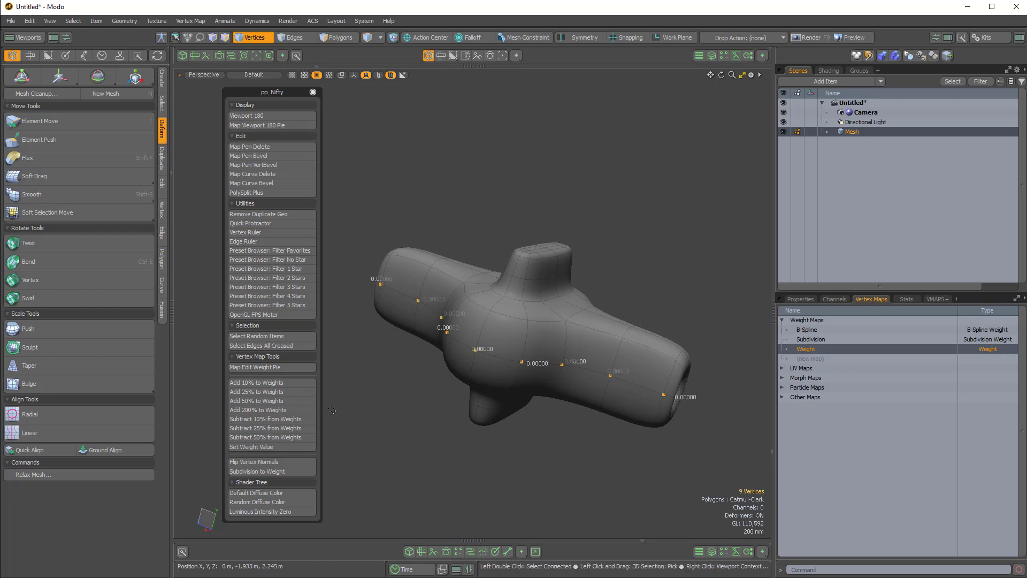
# - Set the Weight map value of the selected vertices to 0.25 and check the viewport's weight display options
pyautogui.click(270, 447)
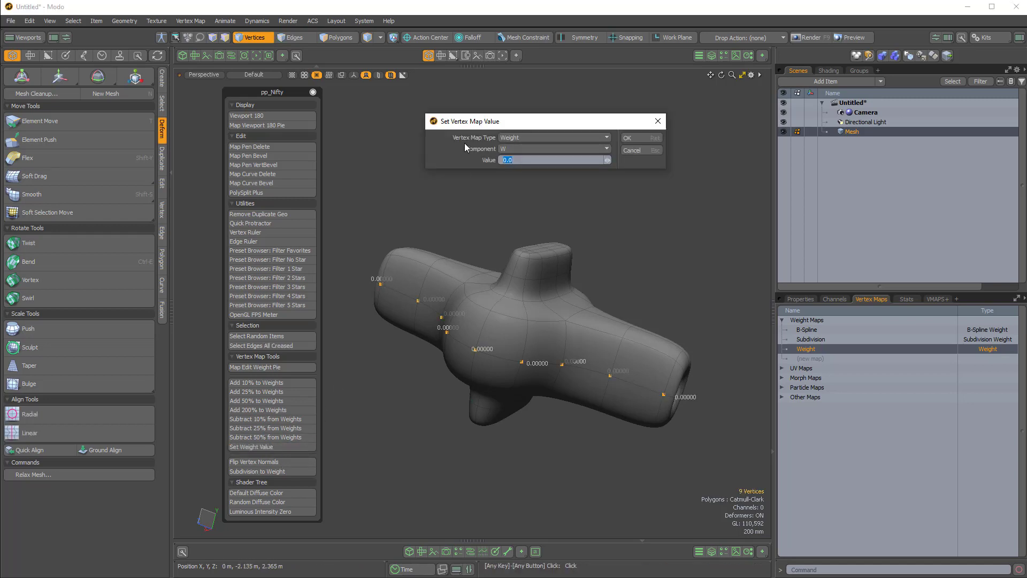
pyautogui.moveTo(467, 125); pyautogui.dragTo(458, 124)
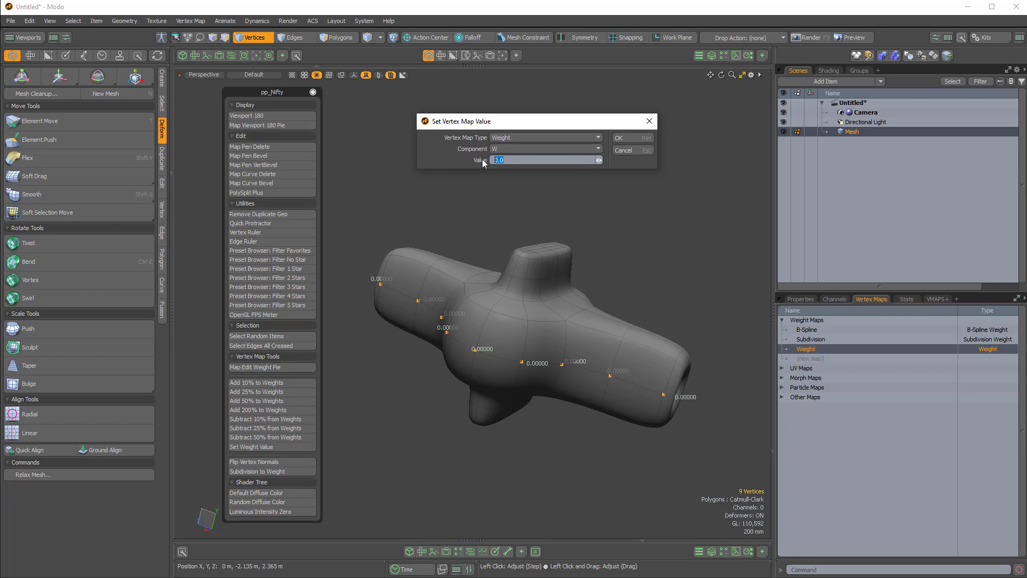
pyautogui.write('25')
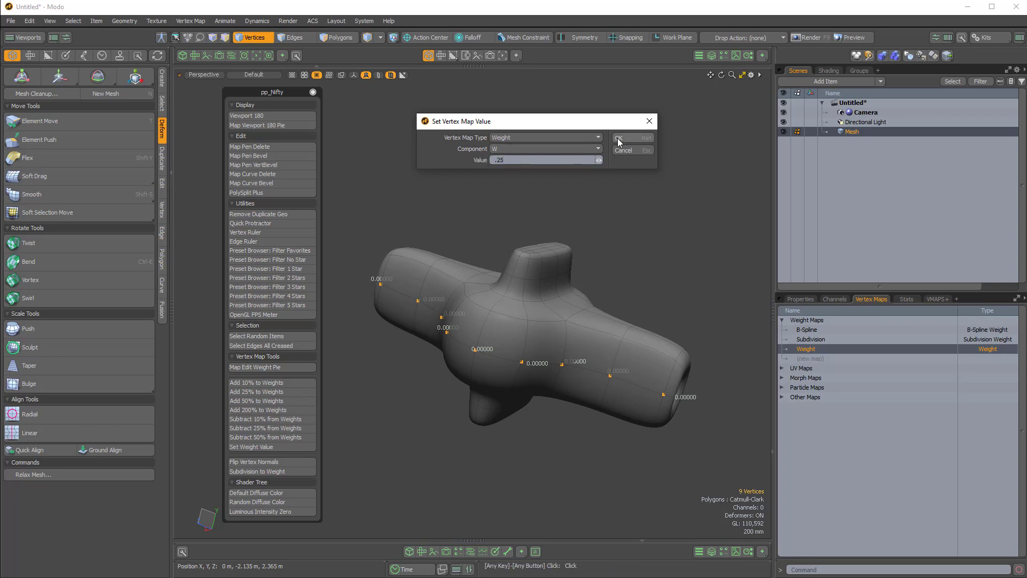
pyautogui.click(618, 138)
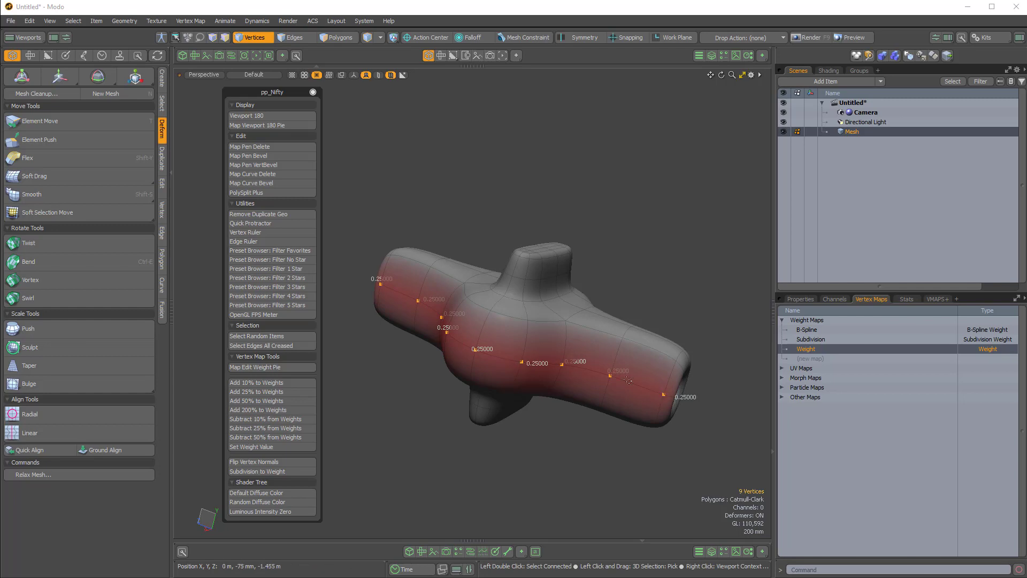
pyautogui.press('o')
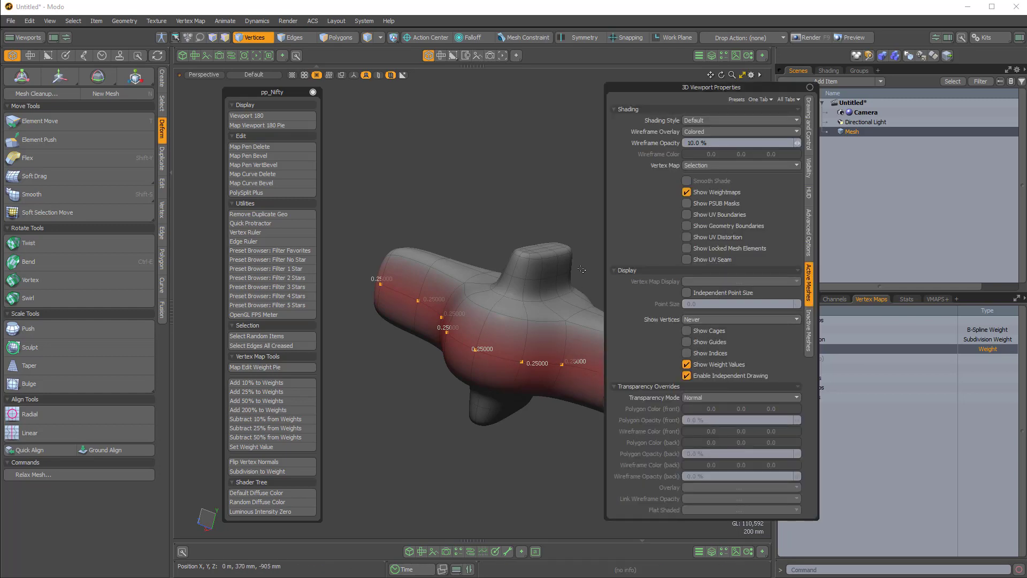
pyautogui.scroll(3, 562, 374)
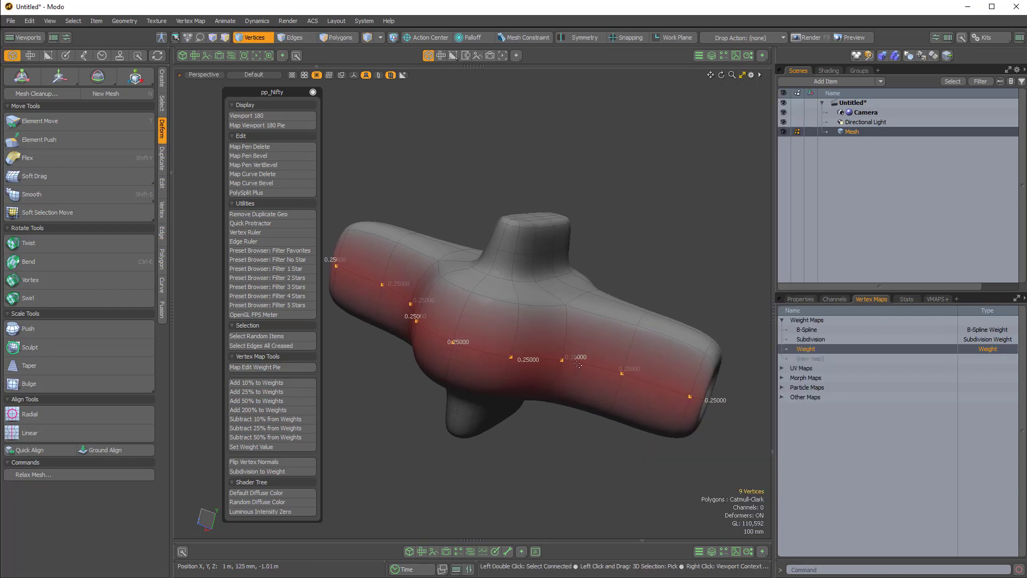
pyautogui.keyDown('alt'); pyautogui.keyDown('shift'); pyautogui.moveTo(570, 366); pyautogui.dragTo(577, 373); pyautogui.keyUp('shift'); pyautogui.keyUp('alt')
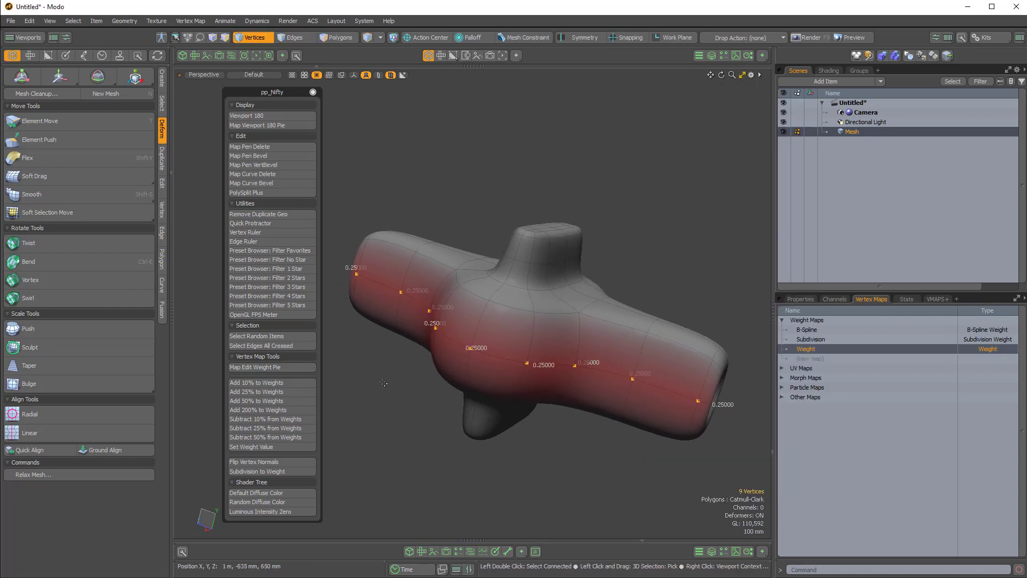
# - Map the Edit Weight Pie to the Ctrl-Shift-N shortcut, active anywhere
pyautogui.keyDown('ctrl'); pyautogui.keyDown('alt'); pyautogui.click(284, 366); pyautogui.keyUp('alt'); pyautogui.keyUp('ctrl')
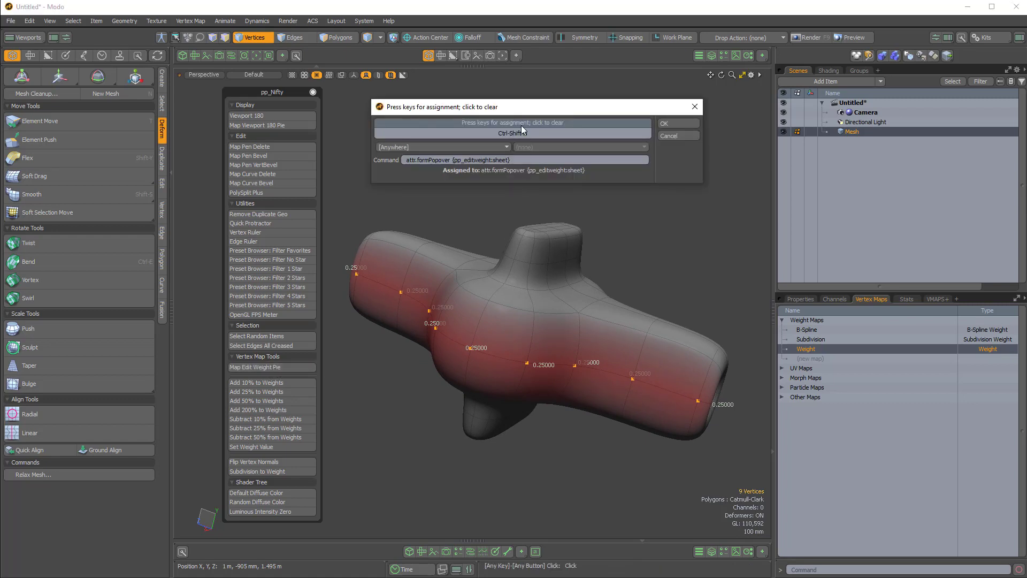
pyautogui.moveTo(518, 114); pyautogui.dragTo(537, 112)
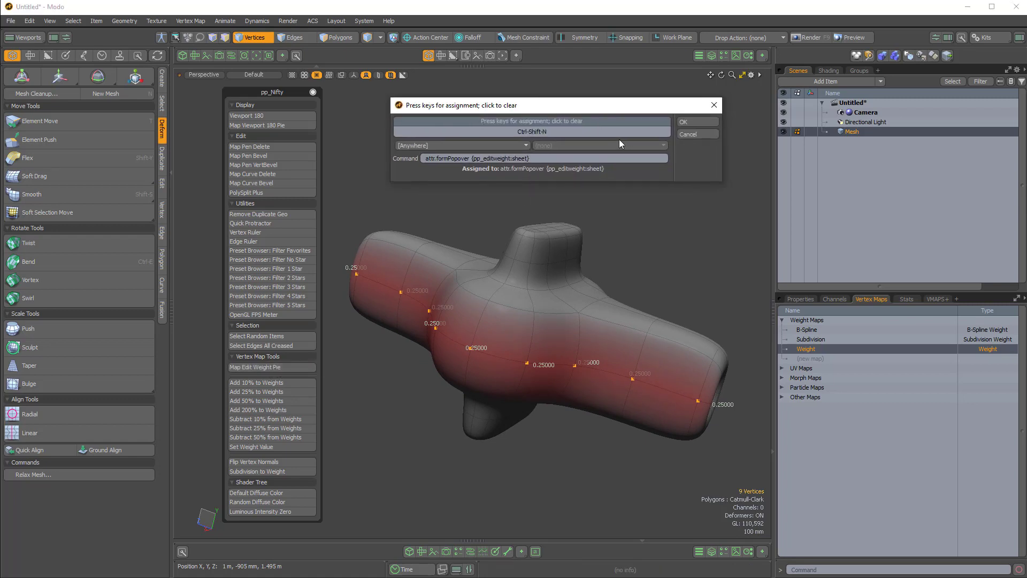
pyautogui.click(691, 123)
pyautogui.click(656, 151)
# - Increase the selected vertices' weights by 50% three times using the Edit Weight Pie
pyautogui.hotkey('ctrl', 'shift', 'n')
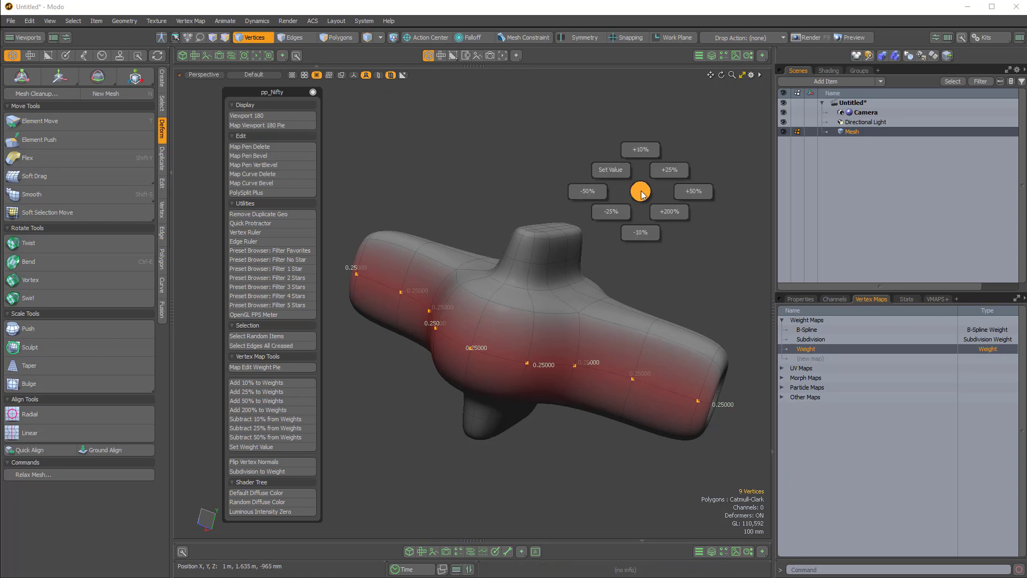
pyautogui.click(689, 192)
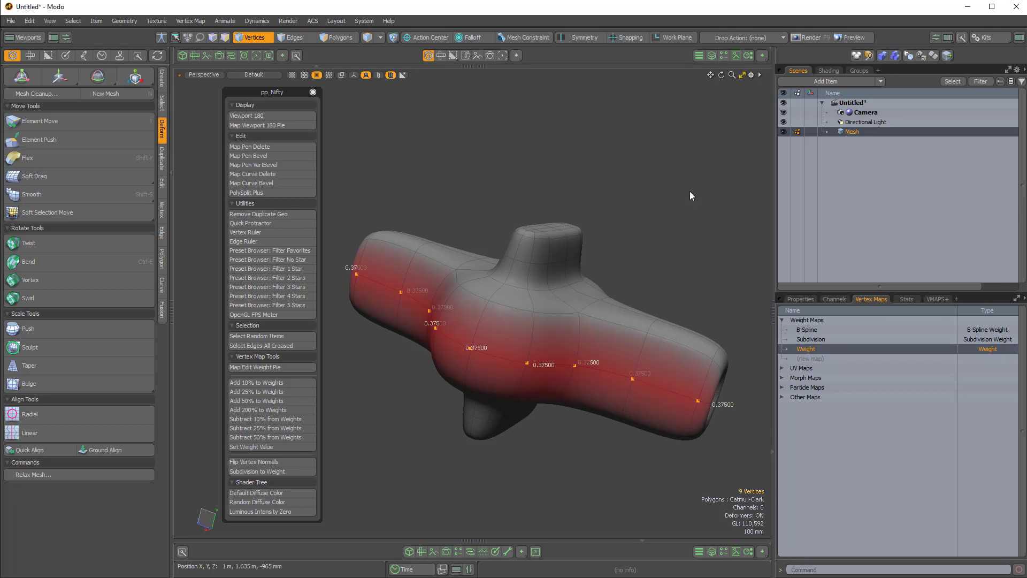
pyautogui.hotkey('ctrl', 'shift', 'n')
pyautogui.click(733, 191)
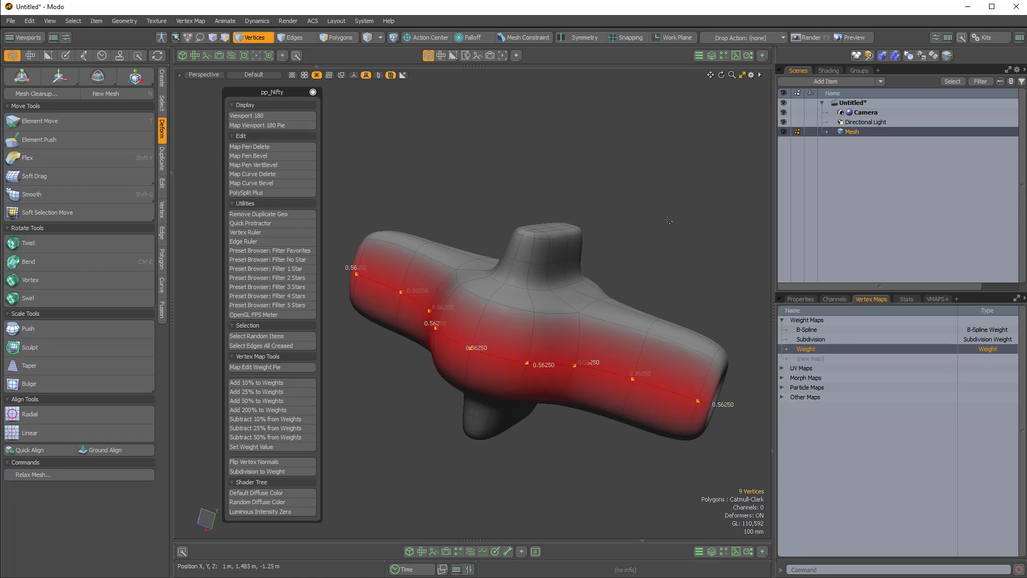
pyautogui.hotkey('ctrl', 'shift', 'n')
pyautogui.click(730, 222)
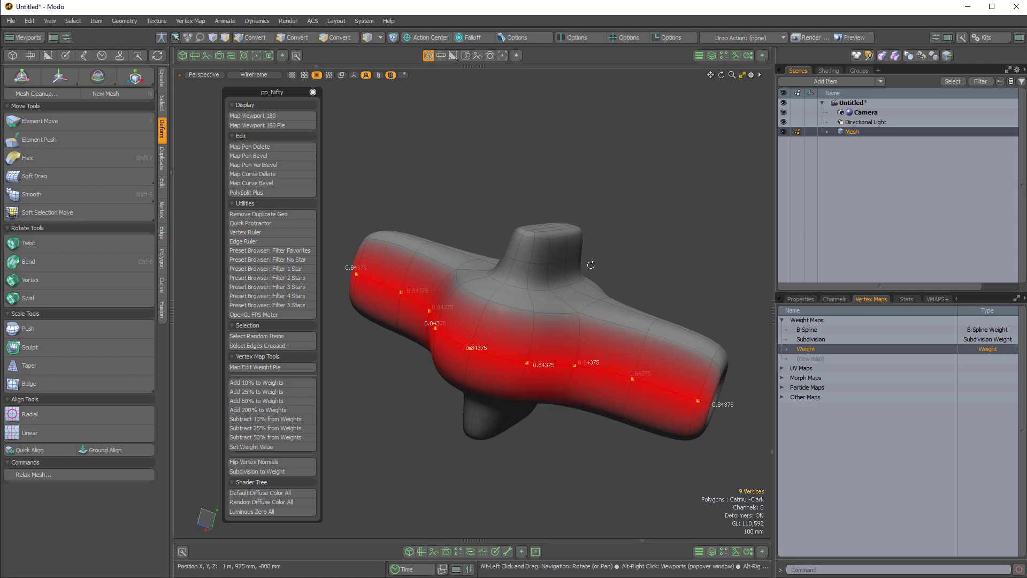
pyautogui.moveTo(594, 261)
pyautogui.keyDown('alt'); pyautogui.mouseDown()
pyautogui.moveTo(623, 243)
pyautogui.moveTo(599, 248)
pyautogui.mouseUp(); pyautogui.keyUp('alt')
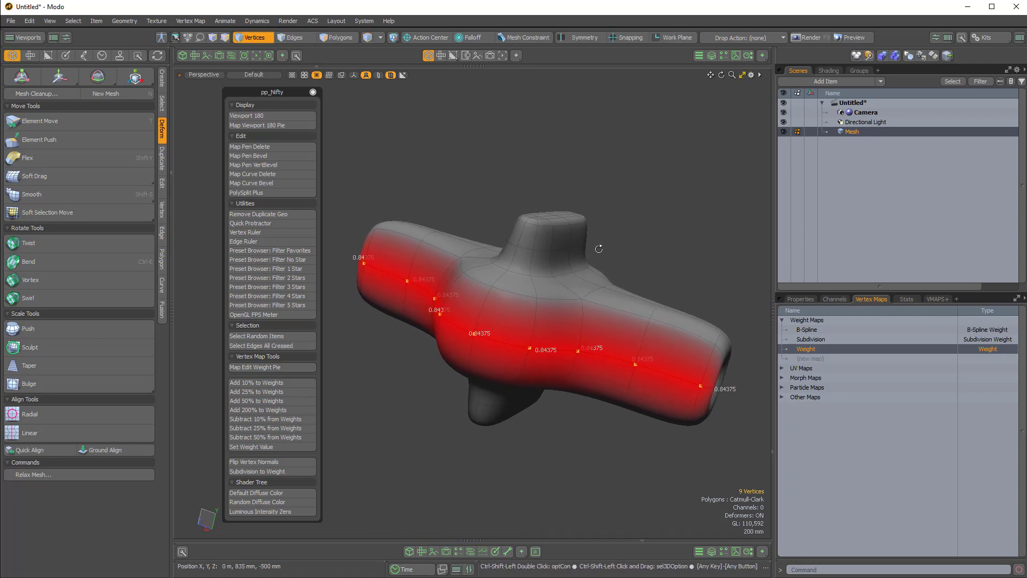
pyautogui.hotkey('ctrl', 'shift', 'n')
pyautogui.click(599, 247)
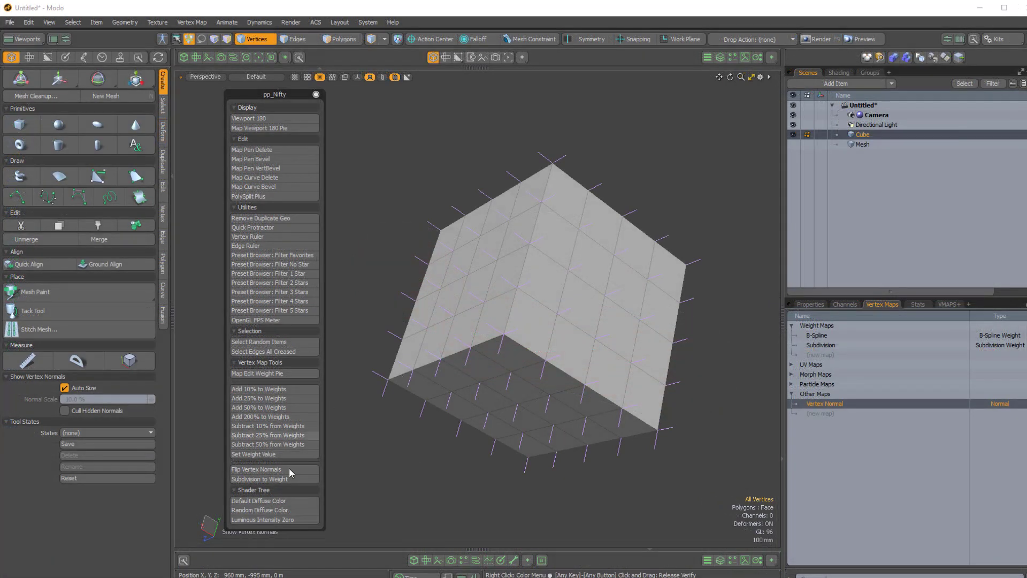
# - Flip the vertex normals of the cube back and forth several times with Flip Vertex Normals
pyautogui.click(289, 474)
pyautogui.click(289, 473)
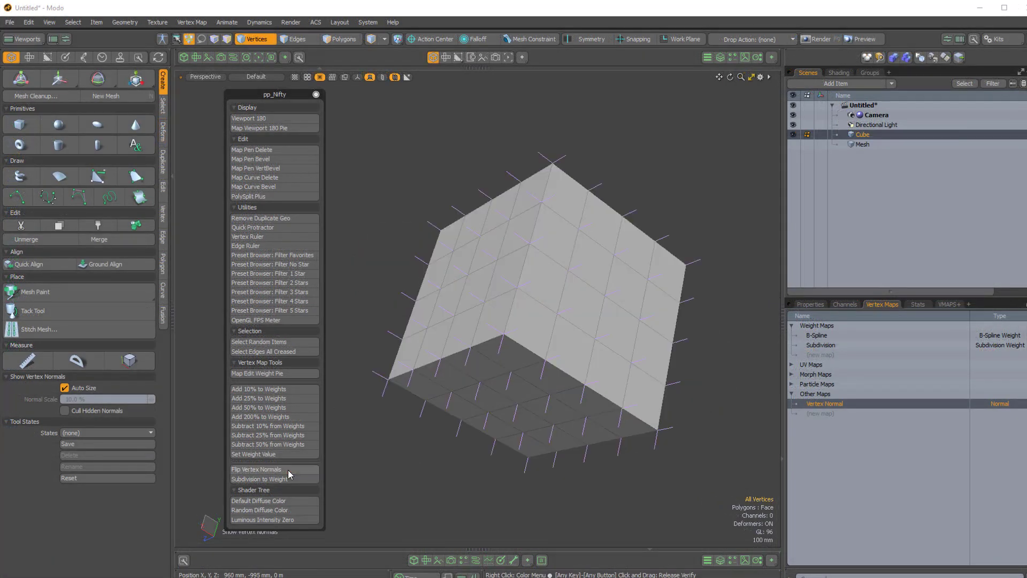
pyautogui.click(289, 474)
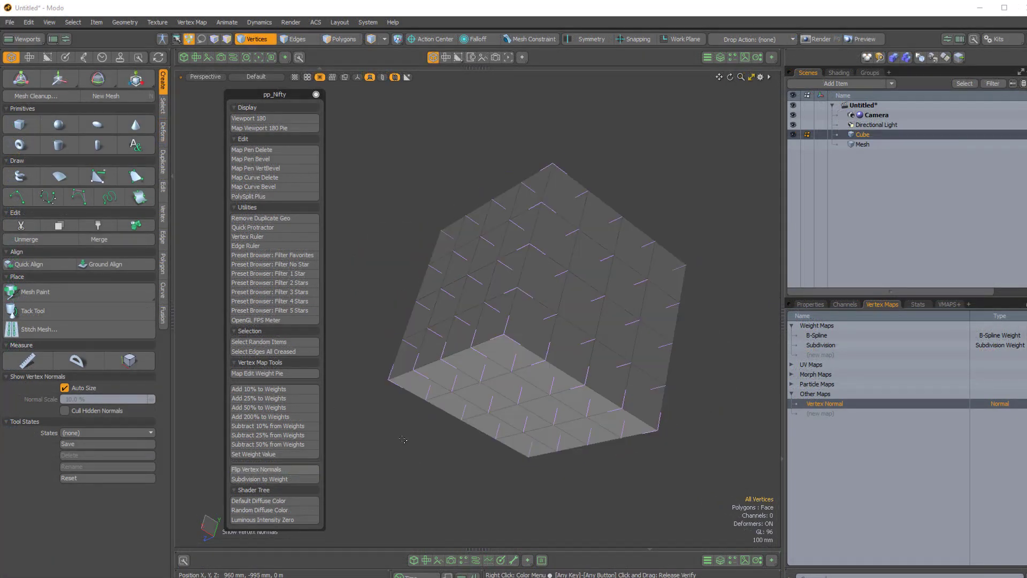
pyautogui.click(304, 471)
pyautogui.click(304, 473)
pyautogui.click(305, 474)
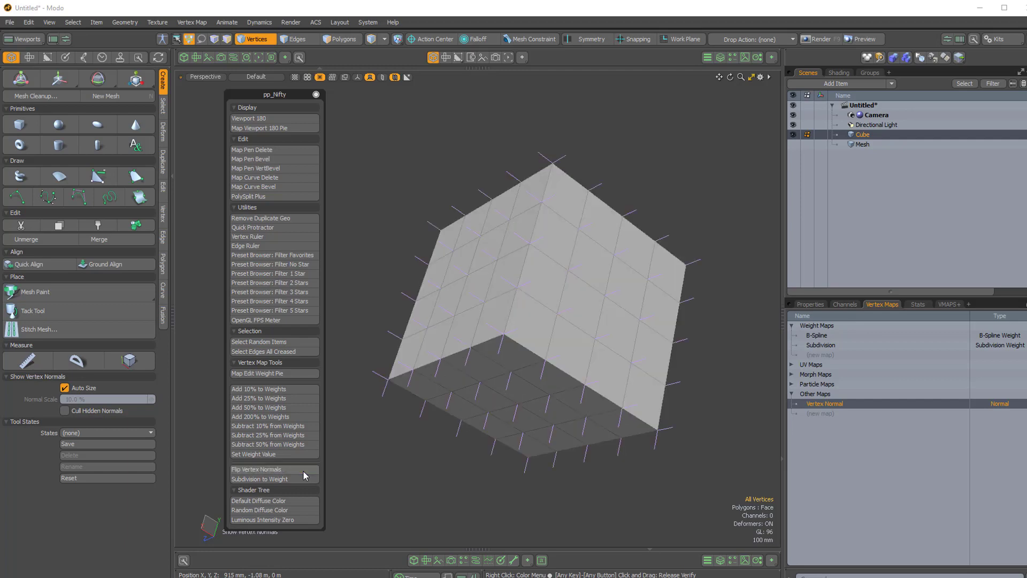
pyautogui.click(305, 474)
pyautogui.click(305, 474)
pyautogui.click(305, 474)
pyautogui.click(304, 475)
pyautogui.click(305, 474)
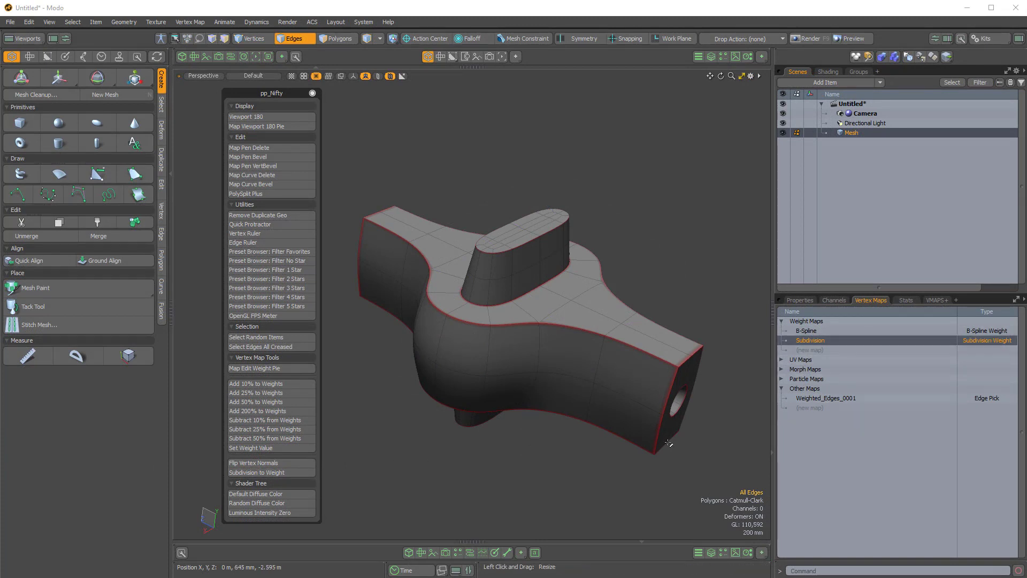
# - Convert the mesh's Subdivision map with Subdivision to Weight
pyautogui.click(271, 473)
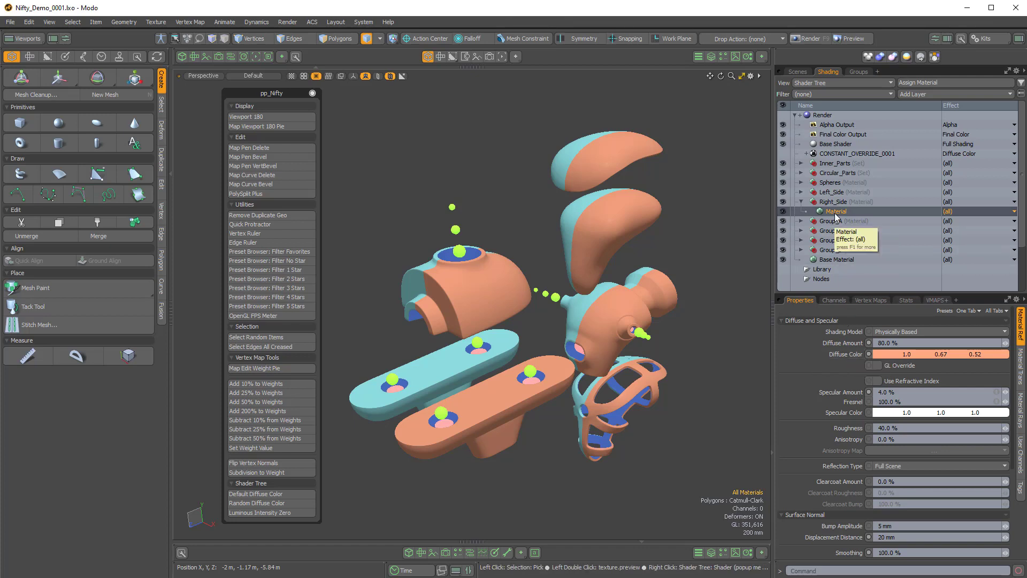
# - Reset the Right_Side material's diffuse color to the default grey, followed by the diffuse colors of all materials
pyautogui.click(276, 495)
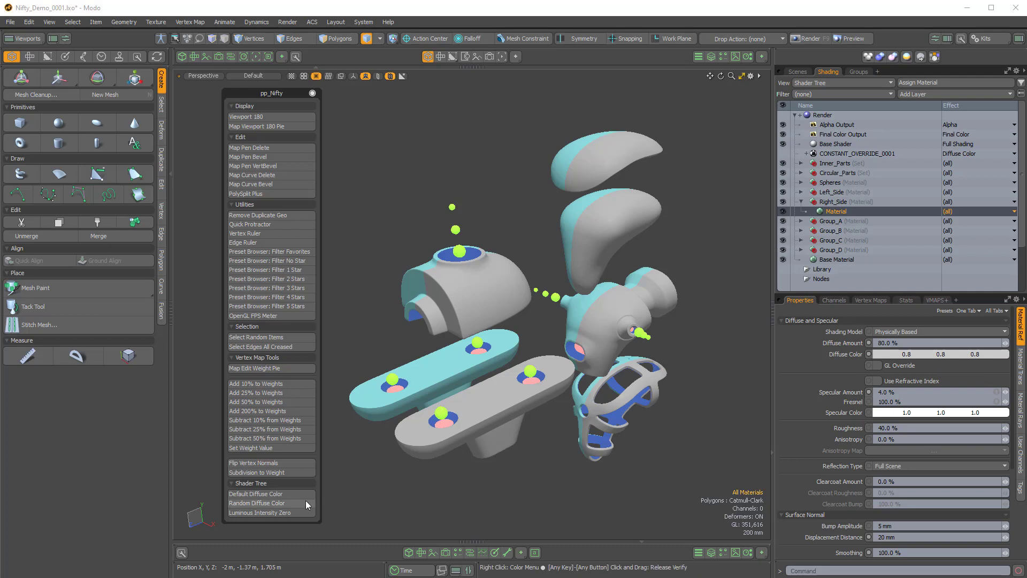
pyautogui.press('ctrl')
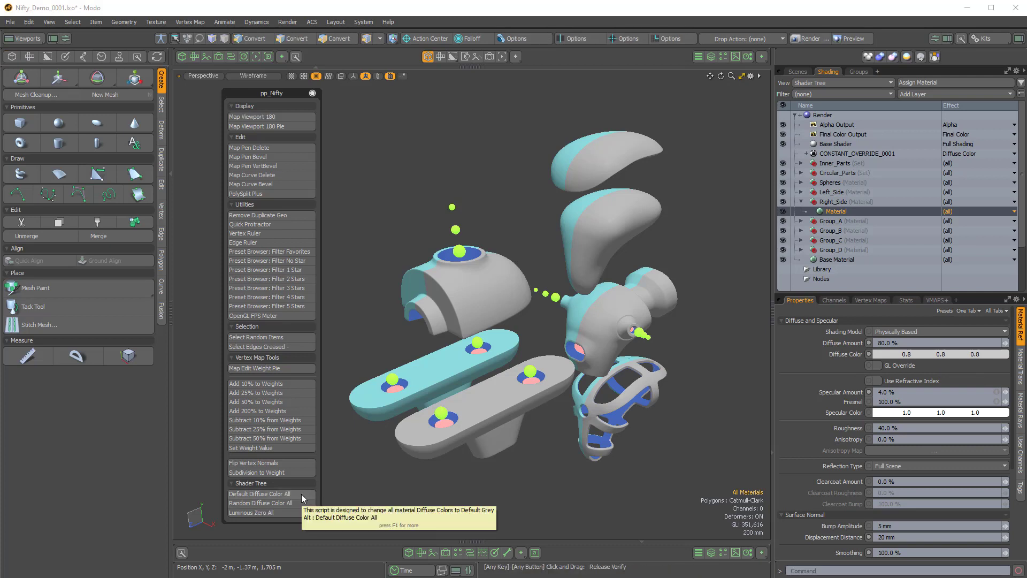
pyautogui.keyDown('alt'); pyautogui.click(303, 498); pyautogui.keyUp('alt')
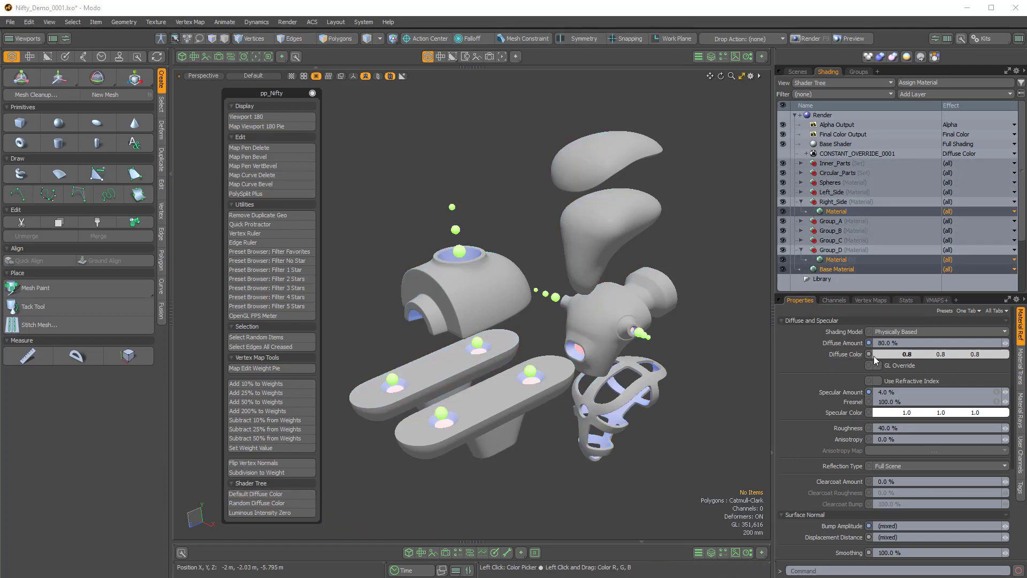
# - Select only the Right_Side material and randomize its diffuse color several times
pyautogui.click(747, 339)
pyautogui.click(831, 210)
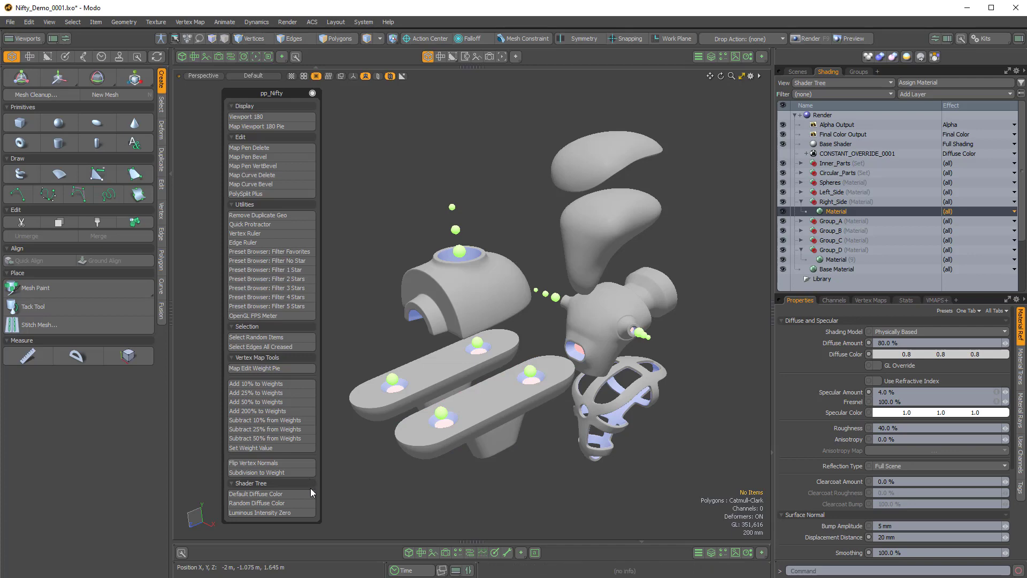
pyautogui.click(293, 503)
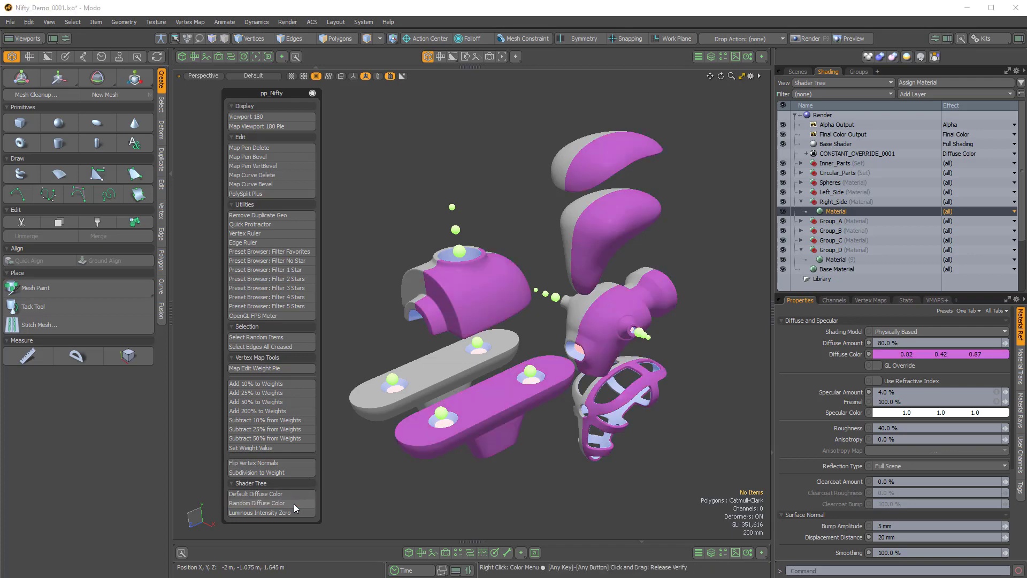
pyautogui.click(294, 503)
pyautogui.click(294, 503)
pyautogui.click(294, 503)
pyautogui.click(294, 502)
pyautogui.click(294, 503)
pyautogui.click(293, 502)
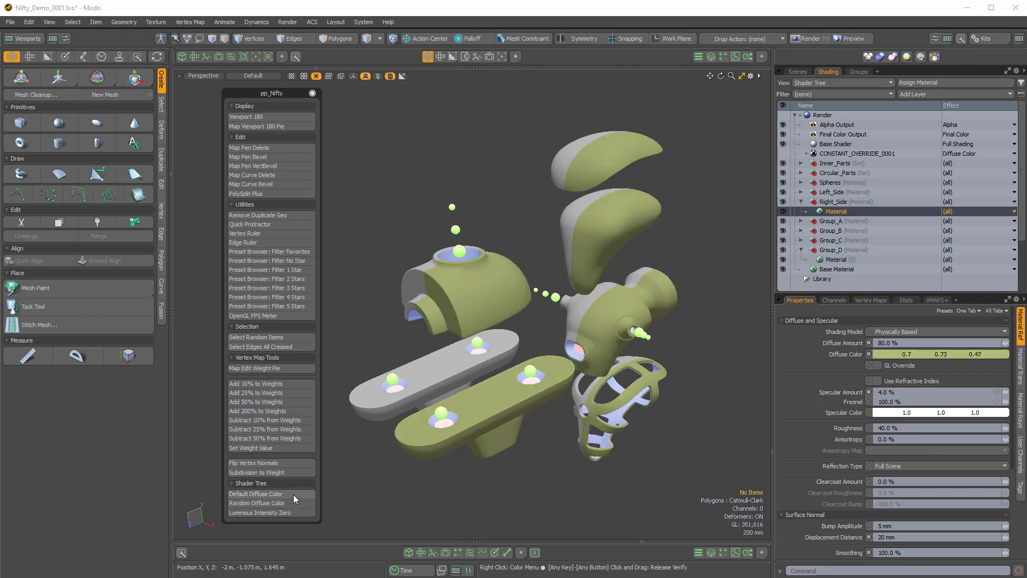
# - Randomize the diffuse colors of all materials in the scene several times
pyautogui.press('ctrl')
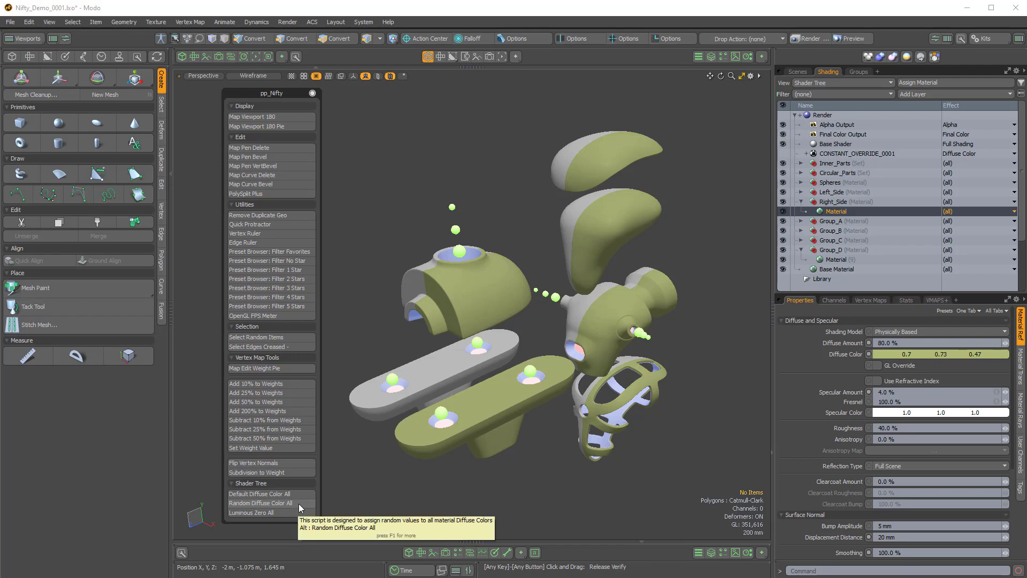
pyautogui.keyDown('alt'); pyautogui.click(299, 503); pyautogui.keyUp('alt')
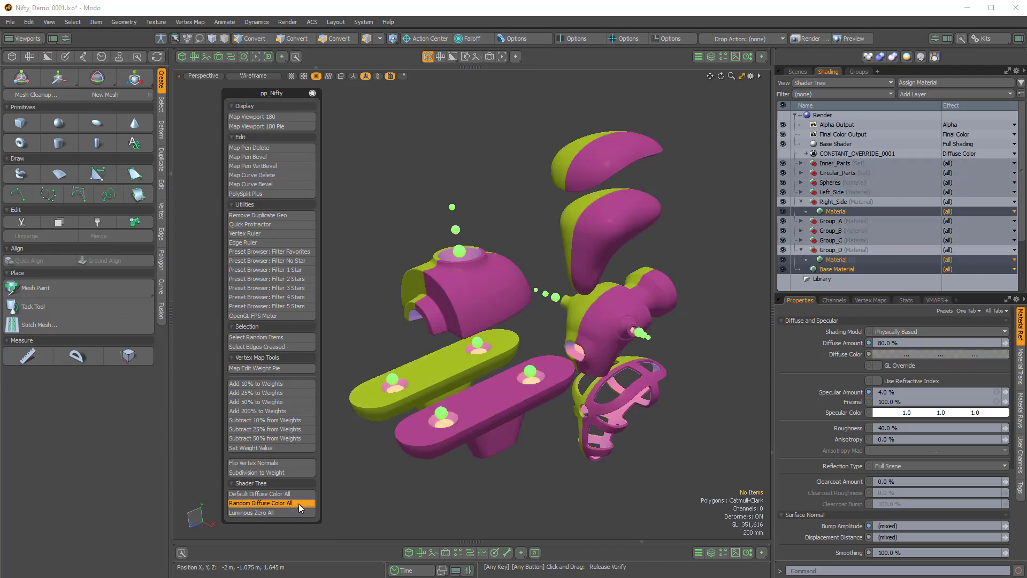
pyautogui.click(299, 503)
pyautogui.click(298, 502)
pyautogui.click(298, 503)
pyautogui.click(299, 503)
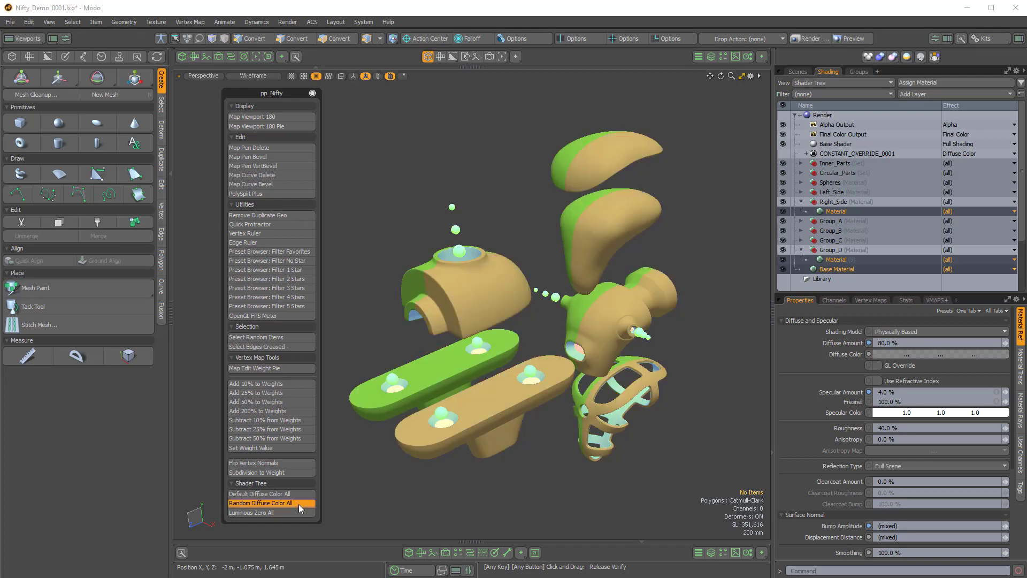
pyautogui.click(298, 503)
pyautogui.click(299, 503)
pyautogui.click(300, 503)
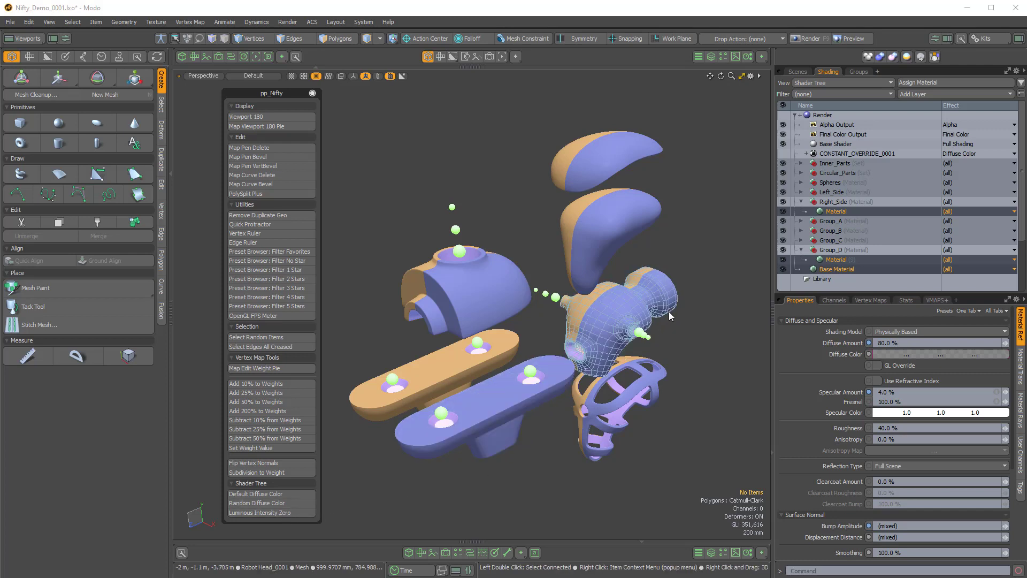
# - Expand the Inner_Parts, Circular_Parts and Spheres groups in the shader tree and select only the Inner_Parts material
pyautogui.press('Escape')
pyautogui.click(801, 163)
pyautogui.click(800, 182)
pyautogui.click(801, 201)
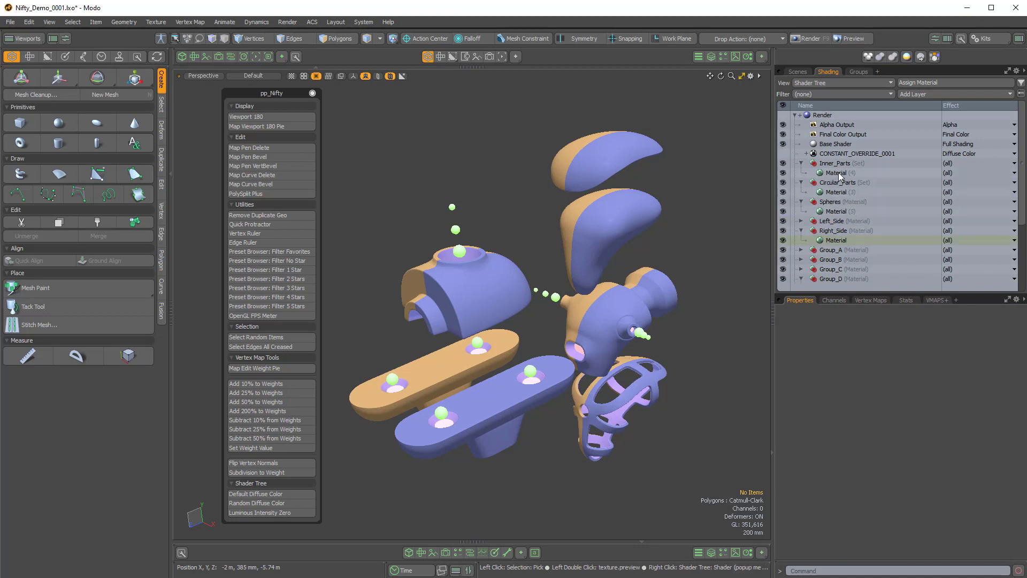
pyautogui.click(837, 173)
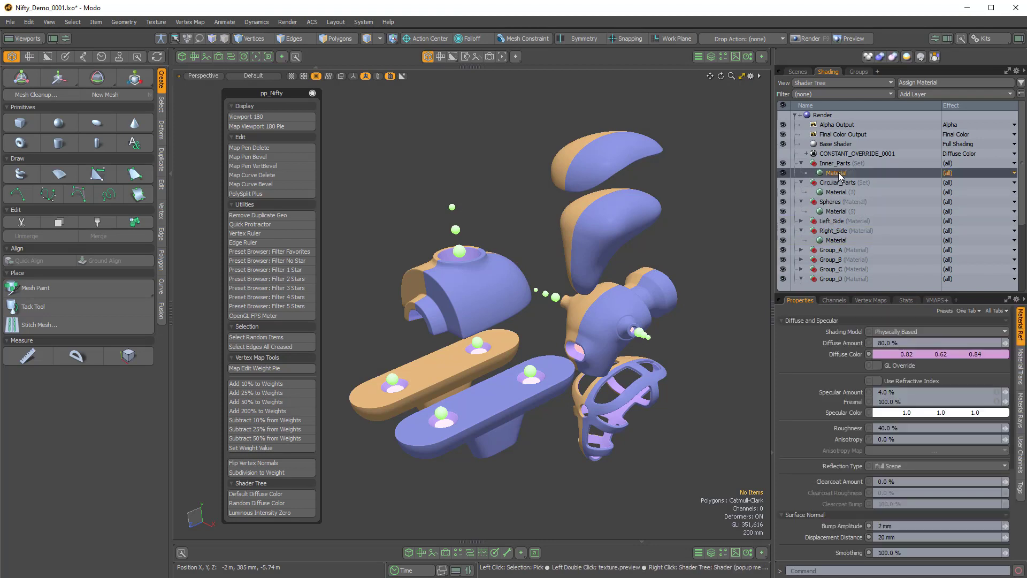
# - Display the Inner_Parts material's luminosity properties and set its luminous intensity to zero, undoing and reapplying the change once
pyautogui.click(1022, 367)
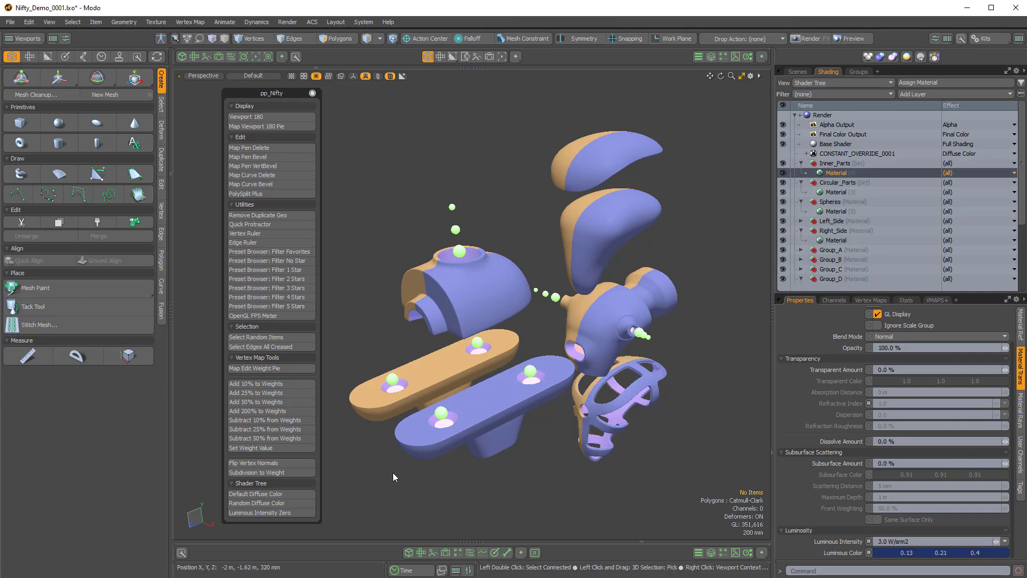
pyautogui.click(286, 511)
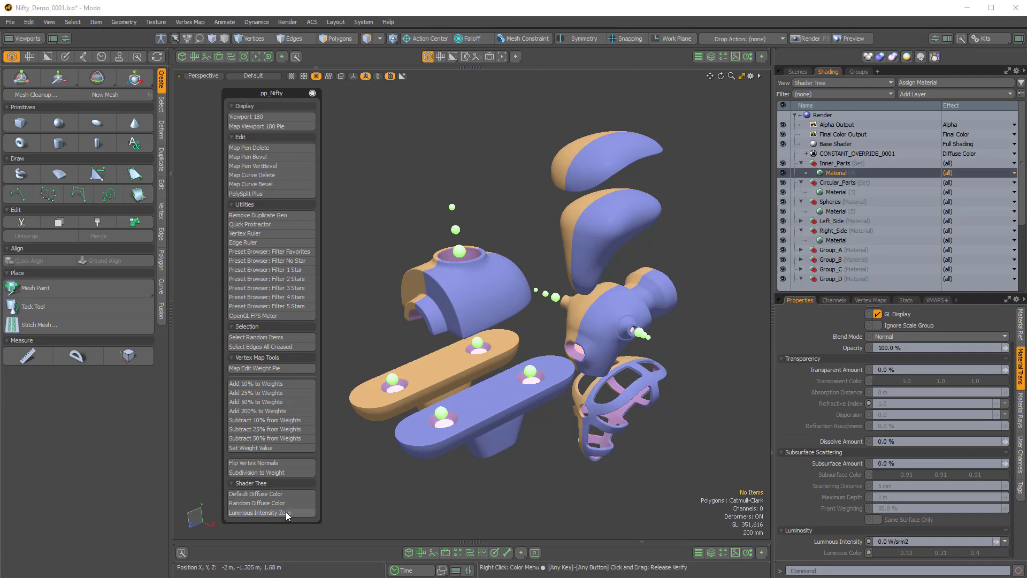
pyautogui.hotkey('ctrl', 'z')
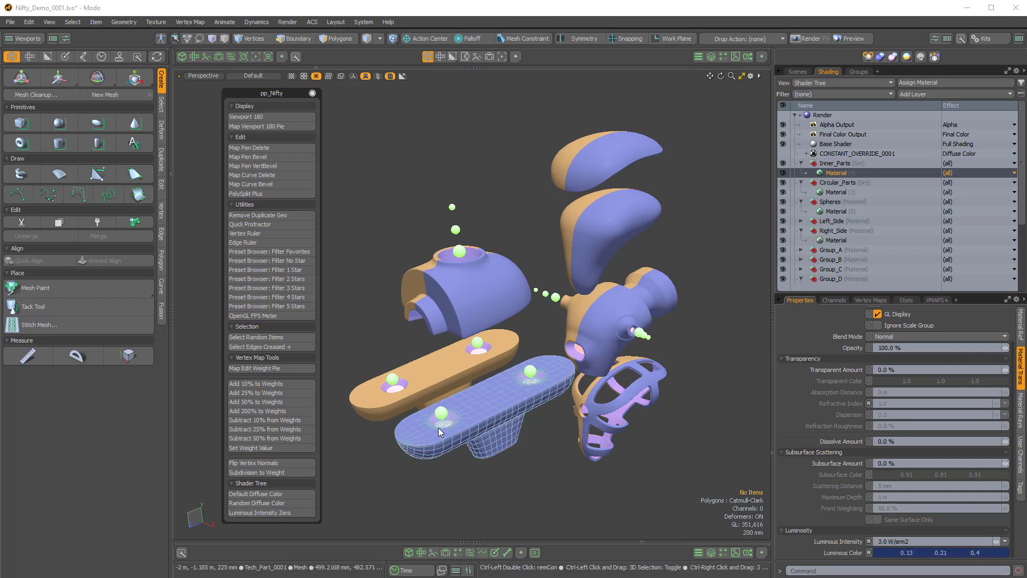
pyautogui.click(288, 511)
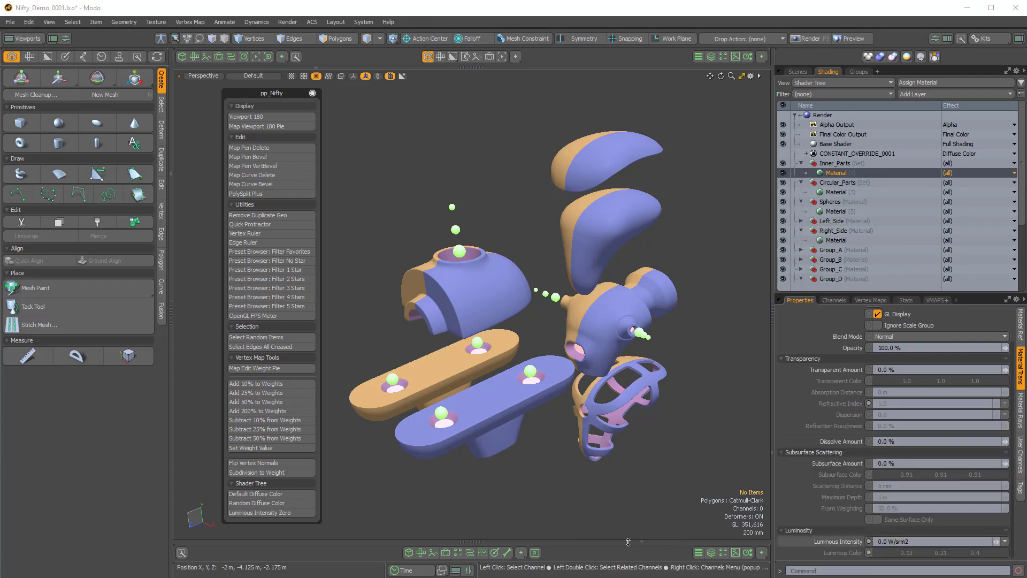
# - Set the luminous intensity of all materials in the scene to zero with Luminous Zero All
pyautogui.press('ctrl')
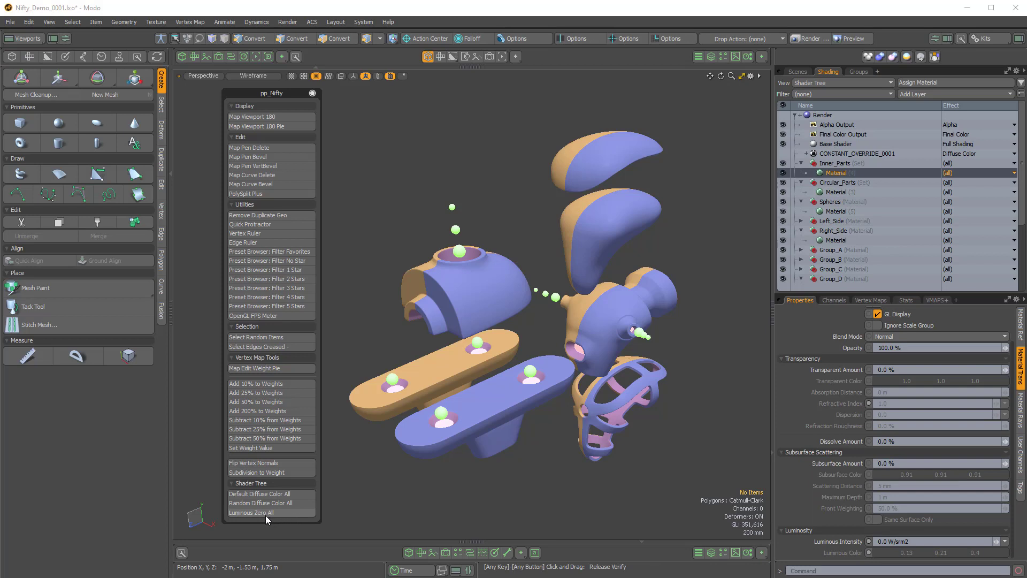
pyautogui.keyDown('ctrl'); pyautogui.click(294, 513); pyautogui.keyUp('ctrl')
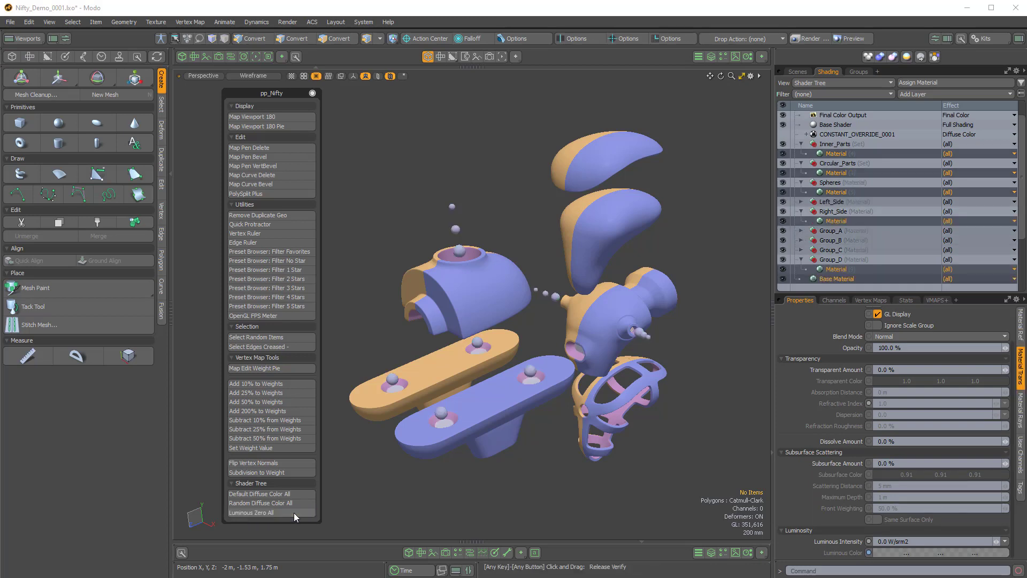